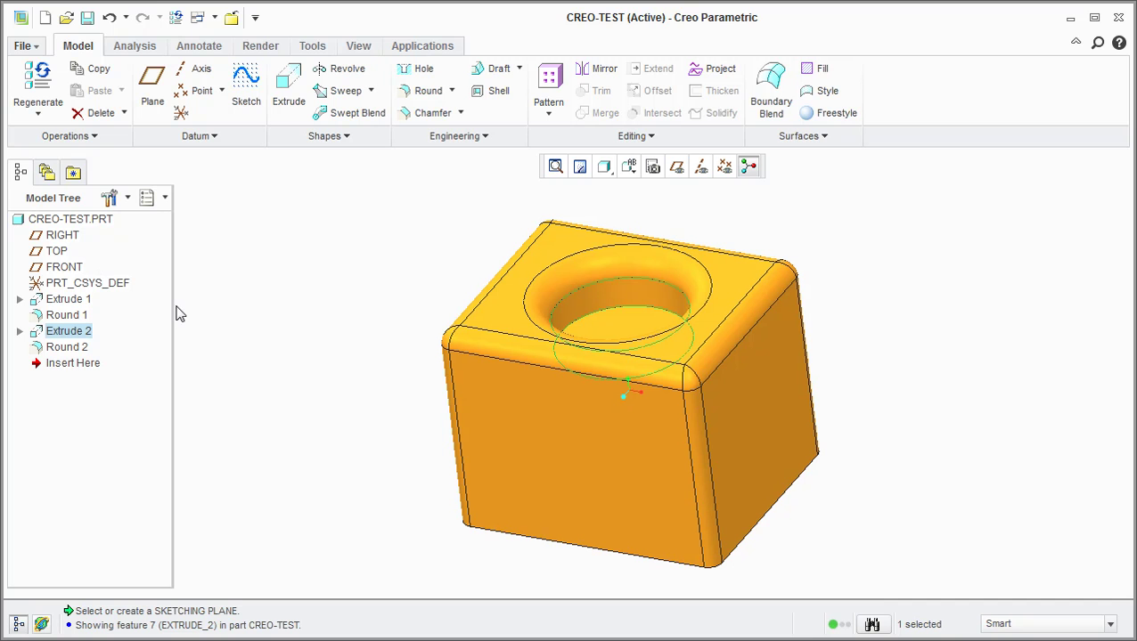
- Narrow the model tree pane slightly and toggle the model tree and the web browser on and off
left_click_drag(172, 307, 162, 308)
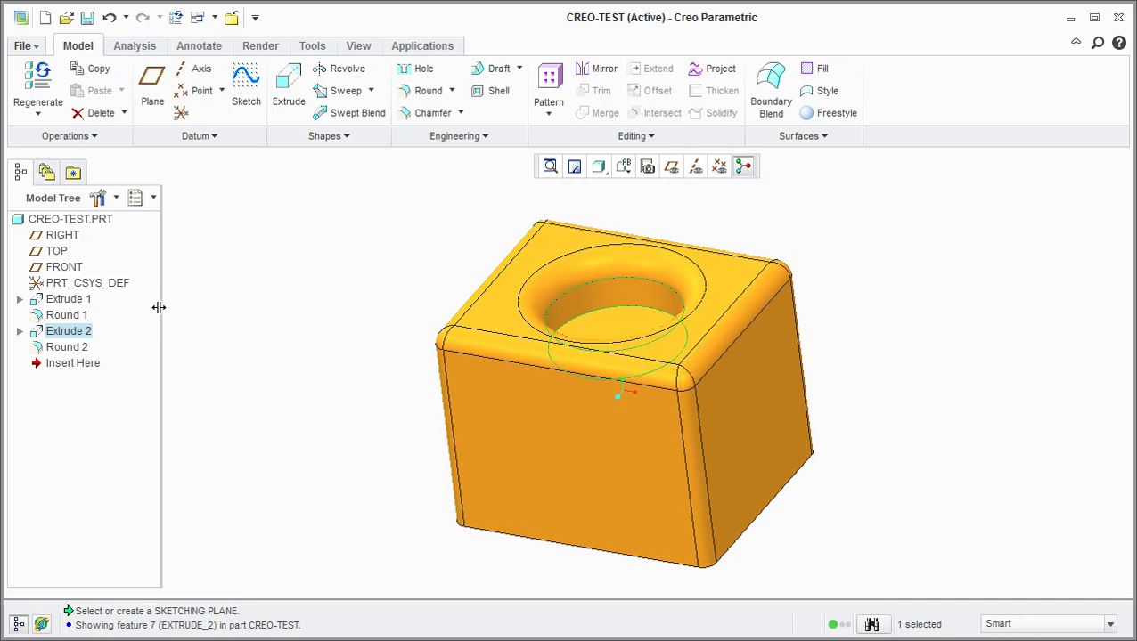
left_click(18, 625)
left_click(18, 626)
left_click(42, 626)
left_click(41, 625)
left_click(42, 626)
left_click(42, 625)
- Select Extrude 1 and Round 1 in turn to highlight each feature's geometry on the part
left_click(55, 301)
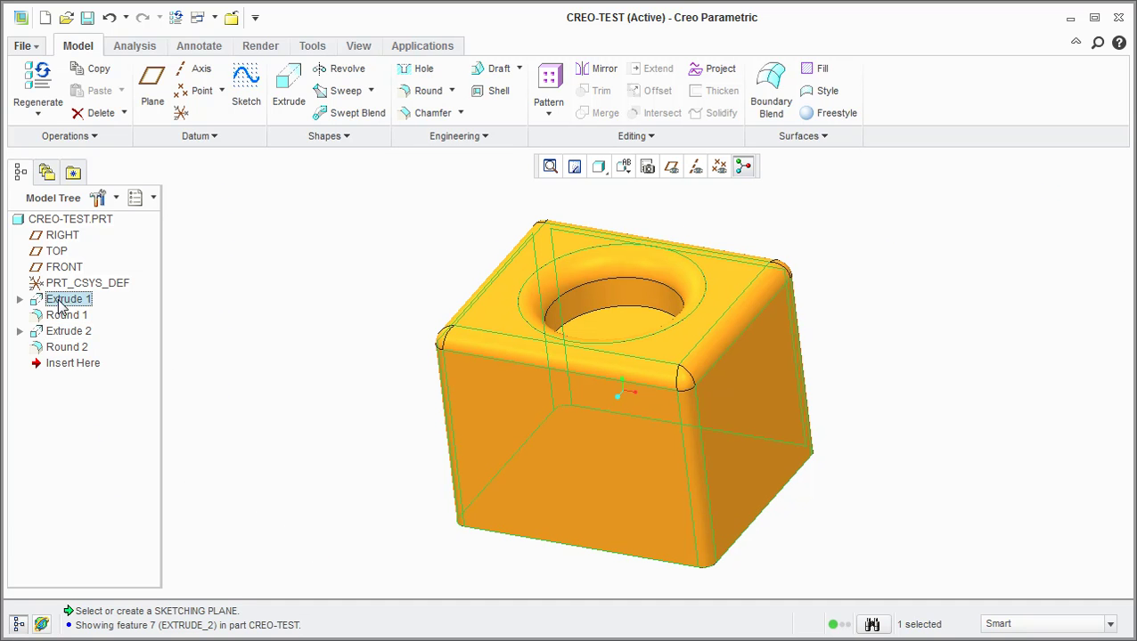
left_click(64, 316)
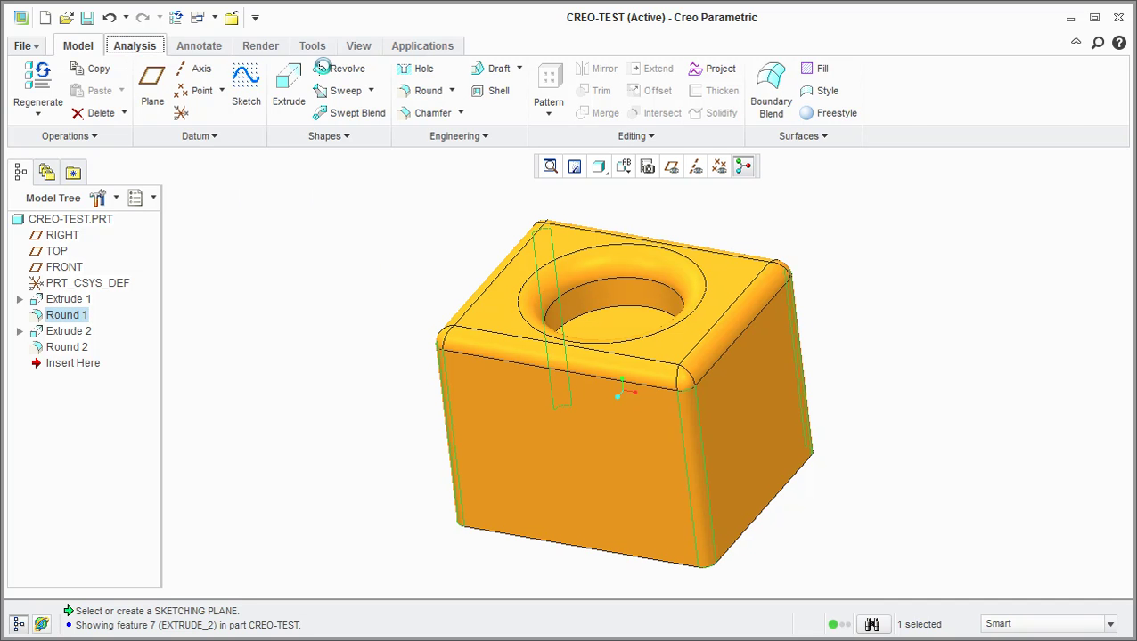
scroll(287, 71, "down", 1)
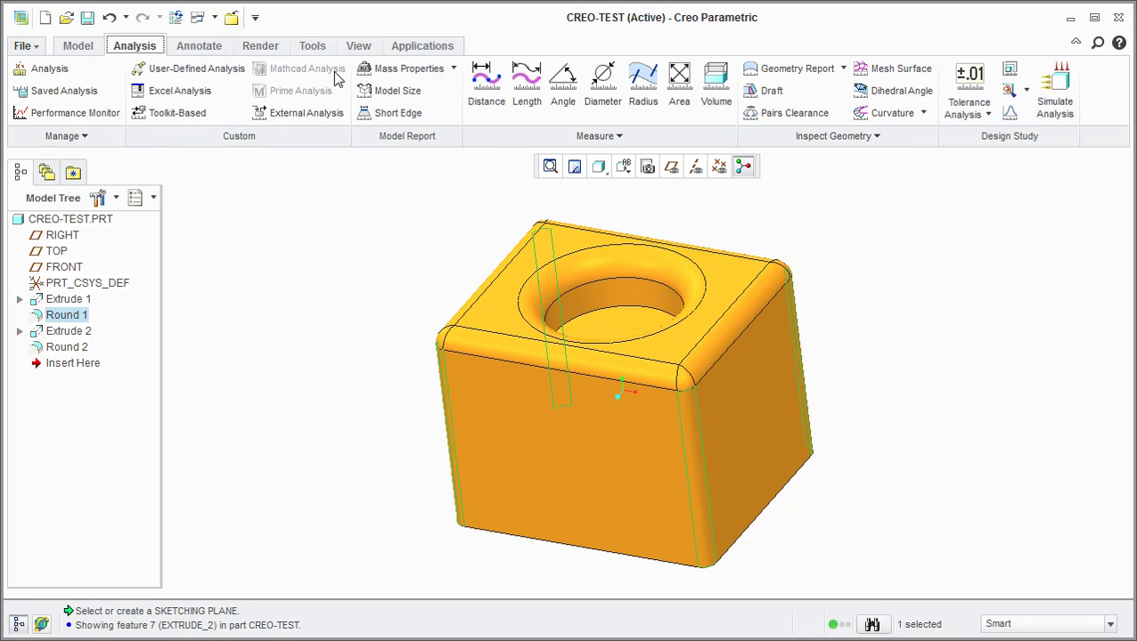
left_click(311, 47)
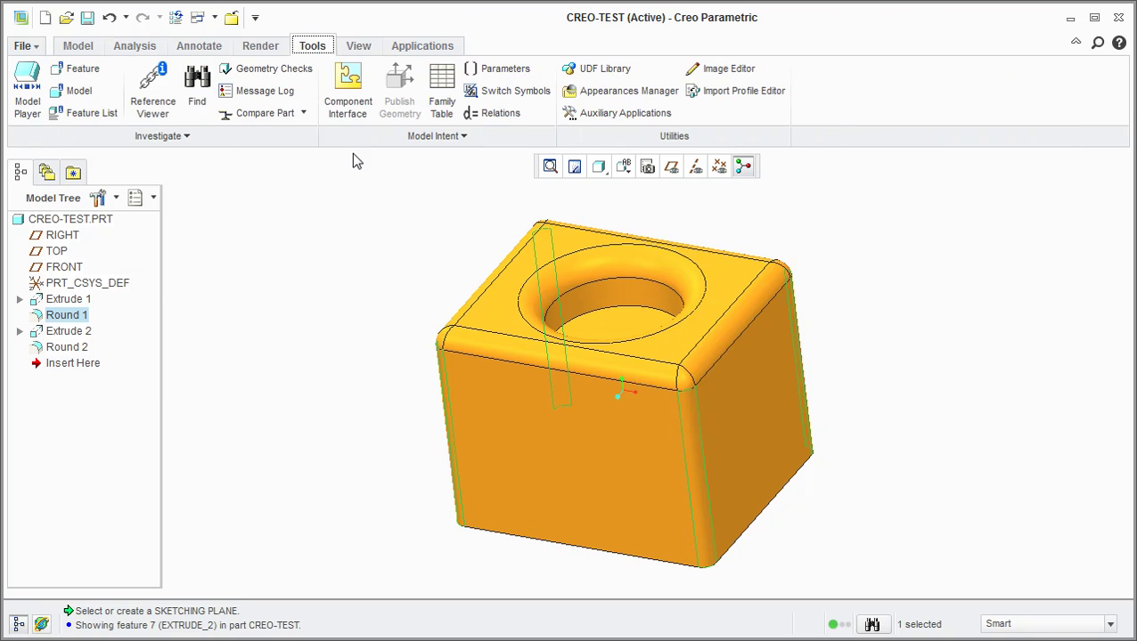
left_click(212, 49)
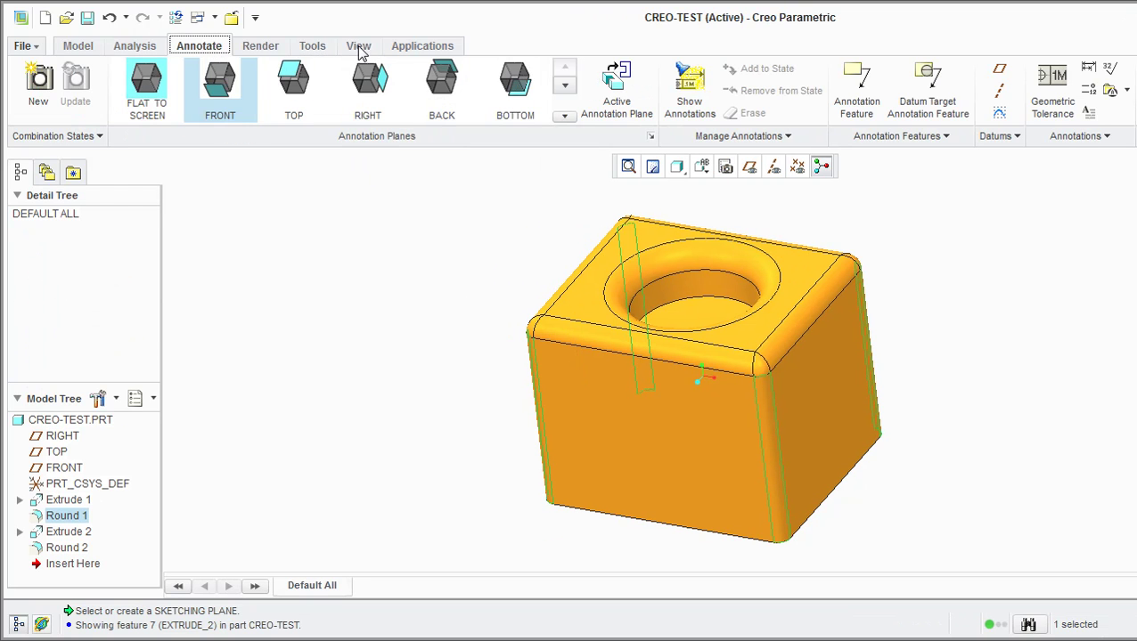
left_click(359, 46)
left_click(77, 46)
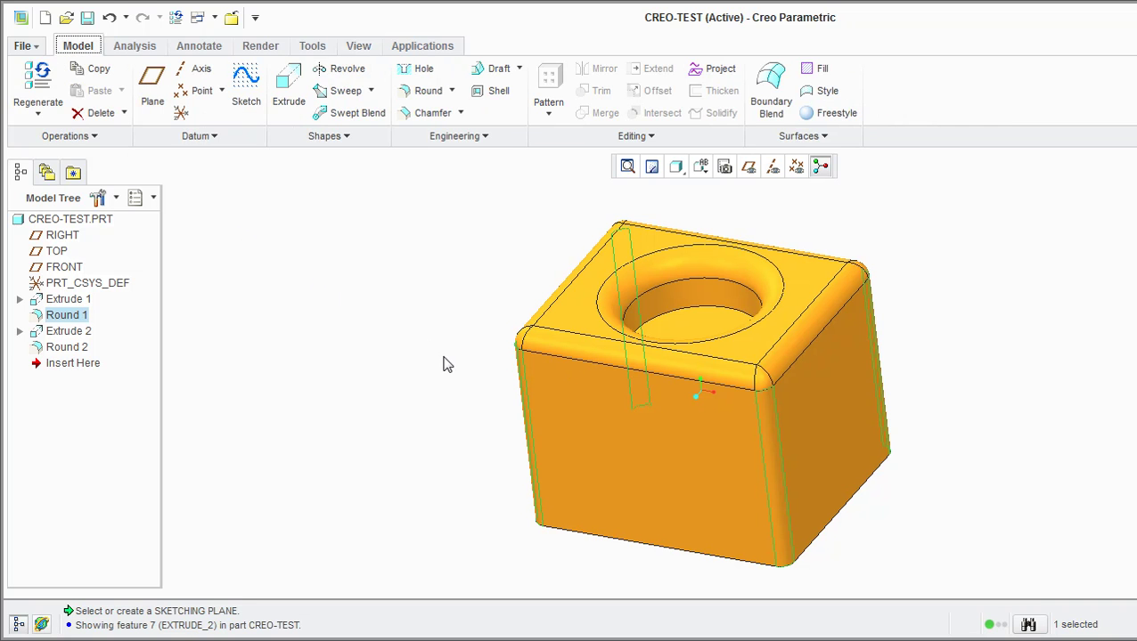
left_click(421, 347)
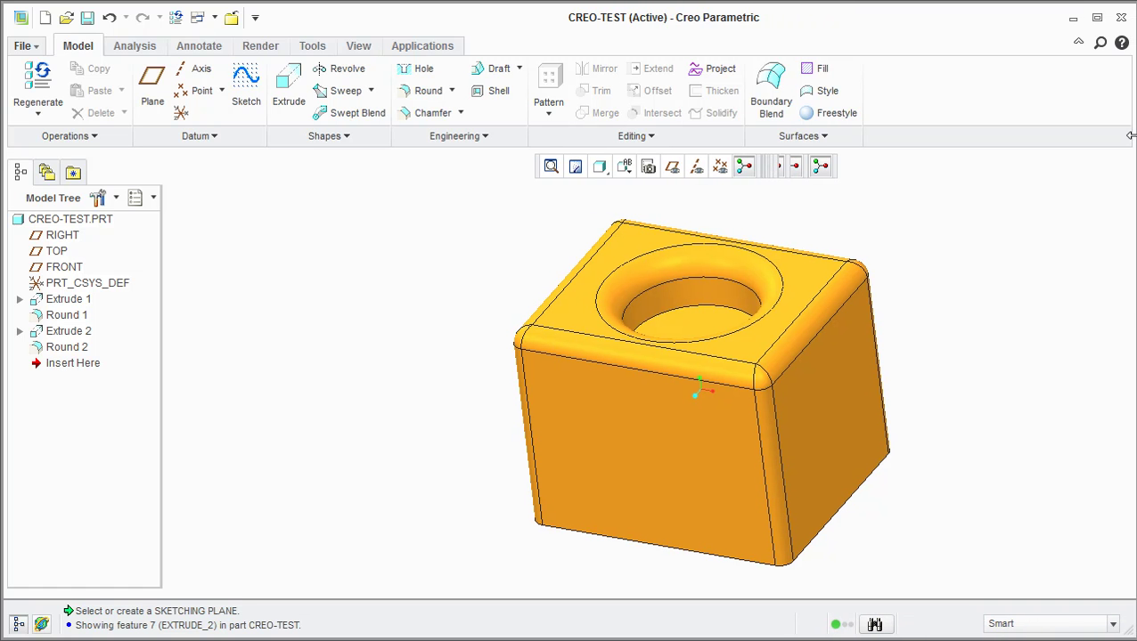
- Search the available commands for "extr" and clear the search
left_click(1101, 45)
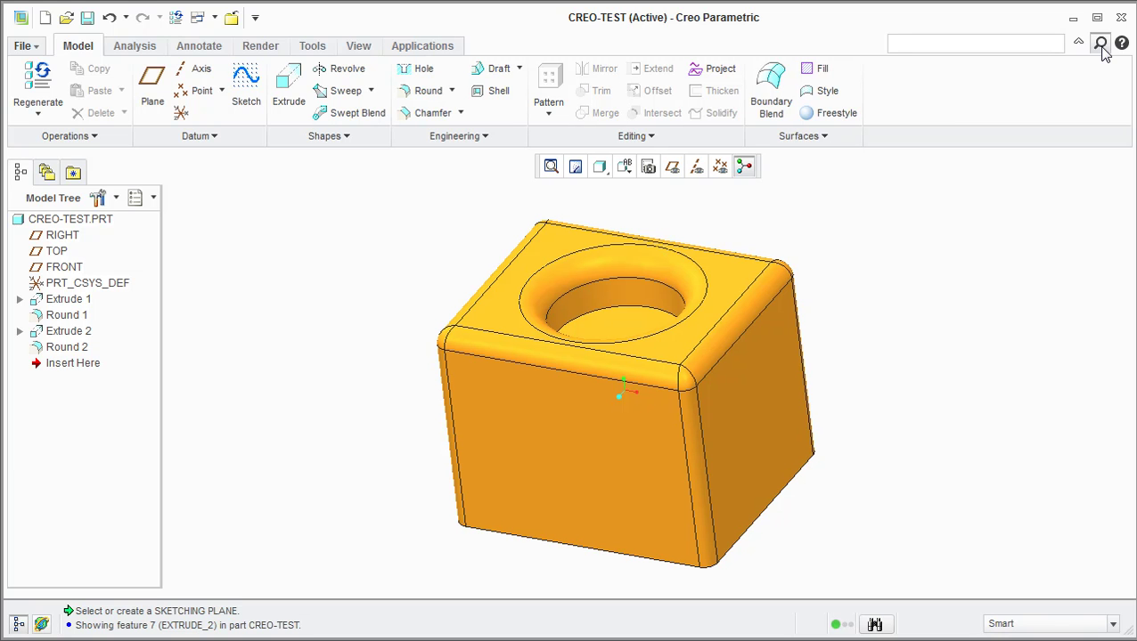
type("extr")
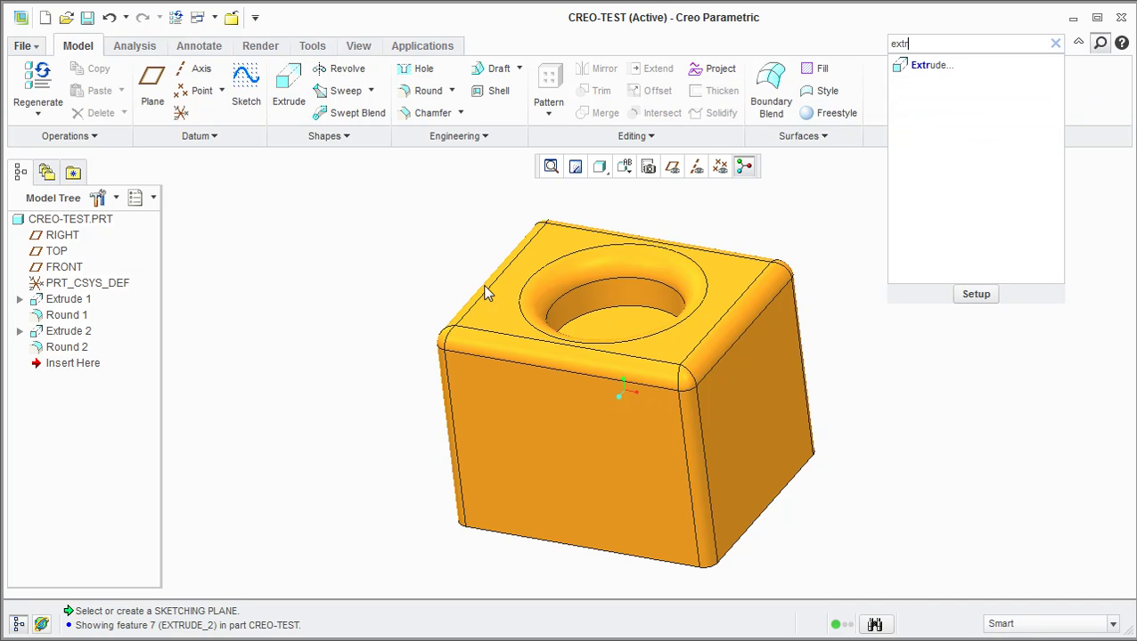
left_click(1053, 44)
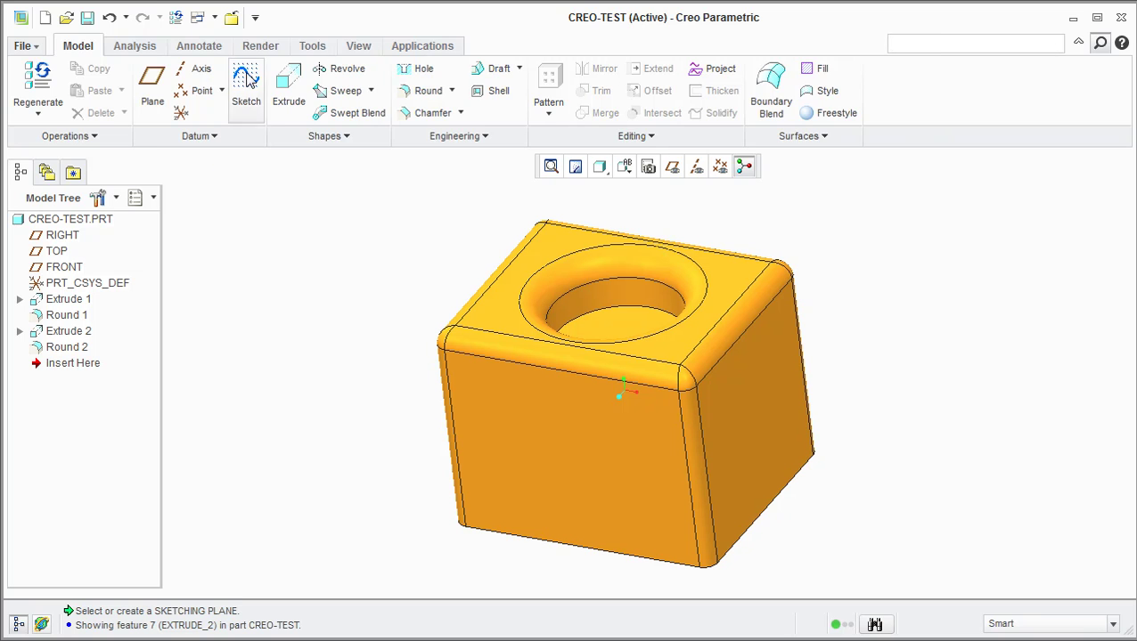
- With the Tools commands showing, search for "extr", reveal where the Extrude command is located, and clear the search
left_click(317, 49)
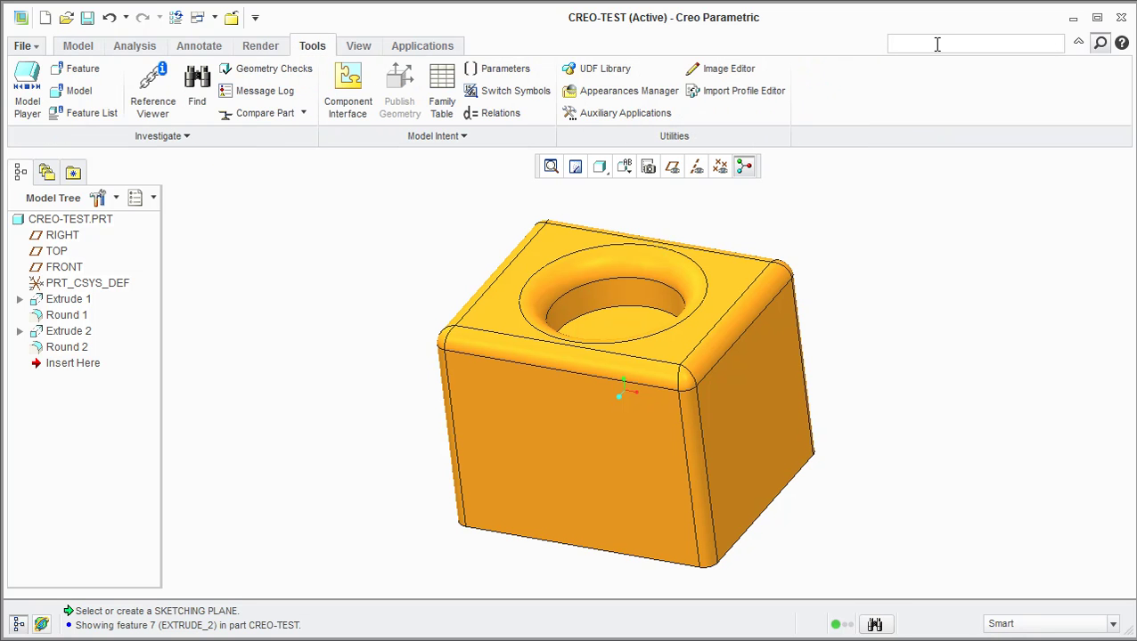
type("extr")
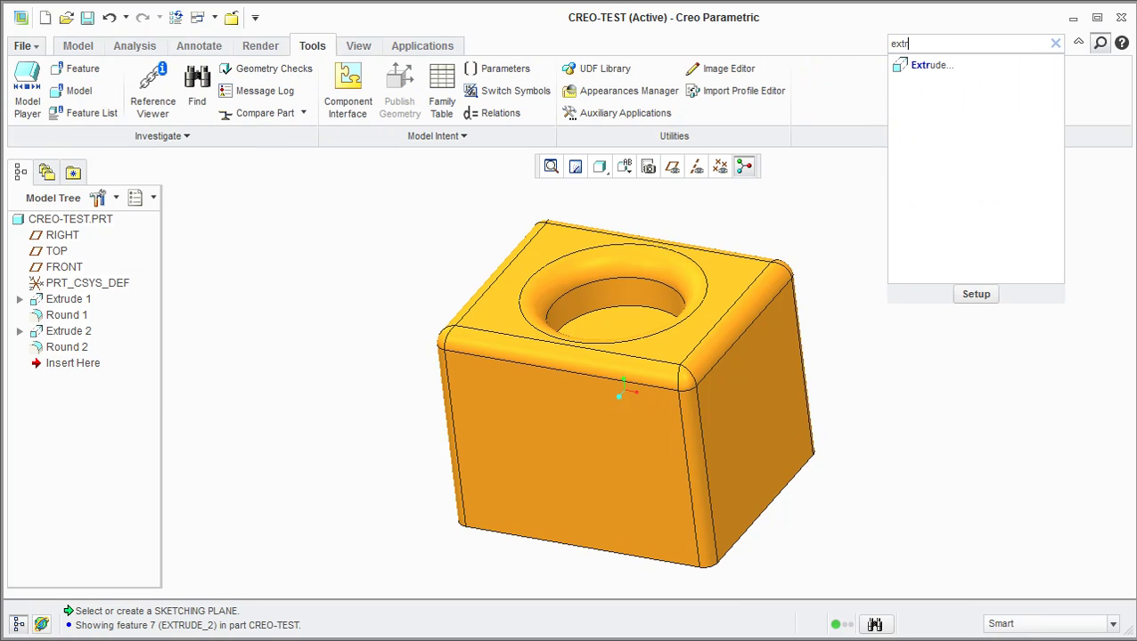
mouse_move(925, 64)
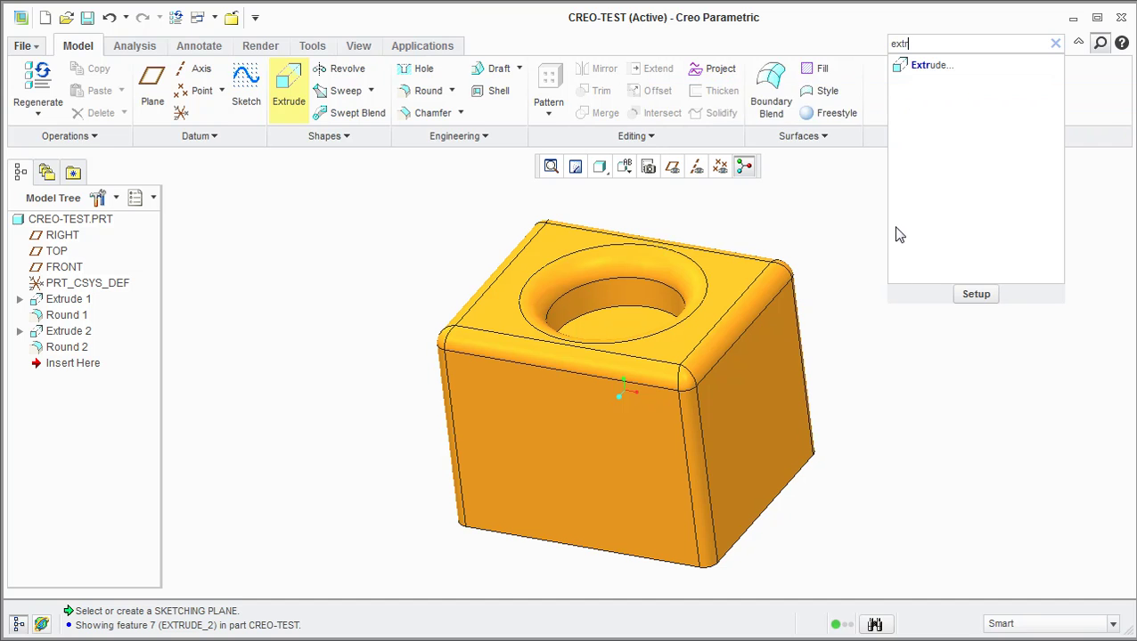
left_click(1056, 45)
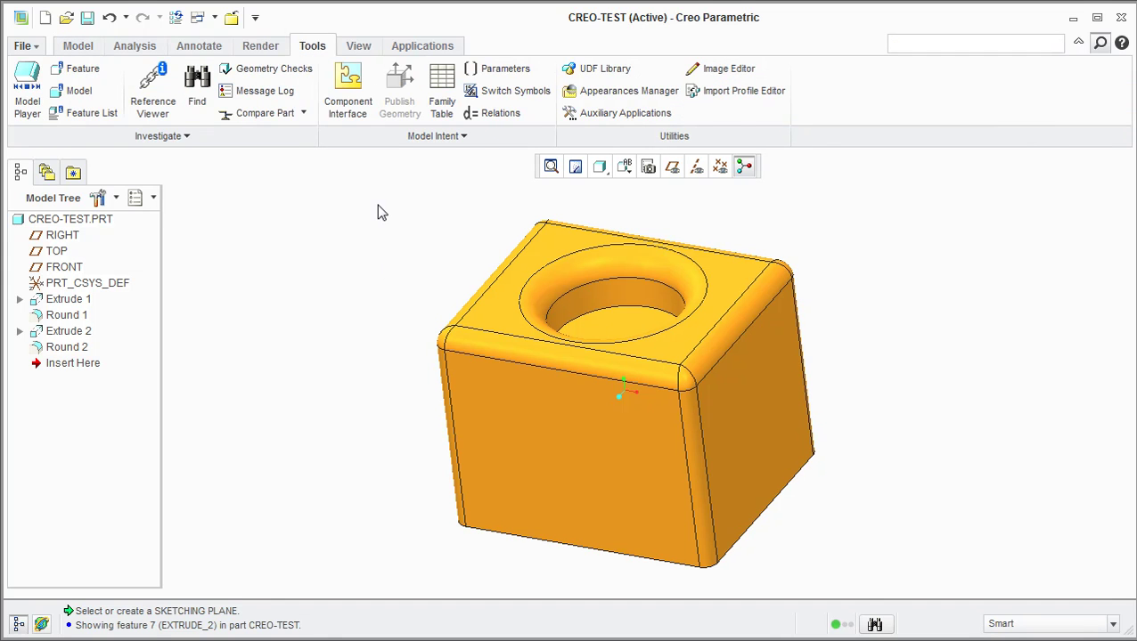
left_click(360, 48)
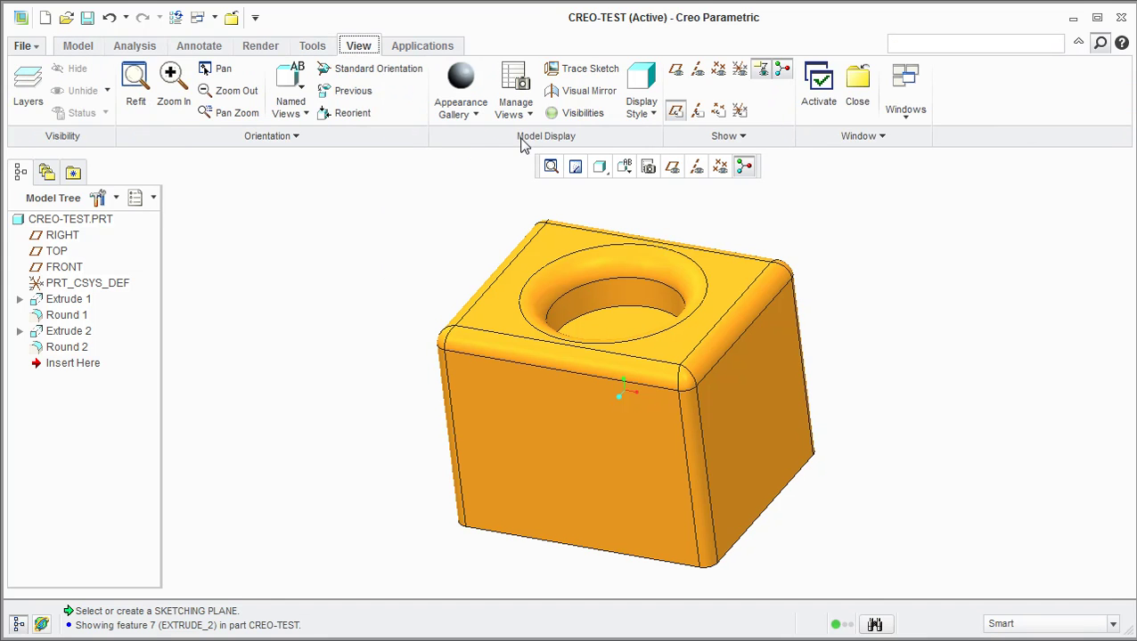
left_click(741, 138)
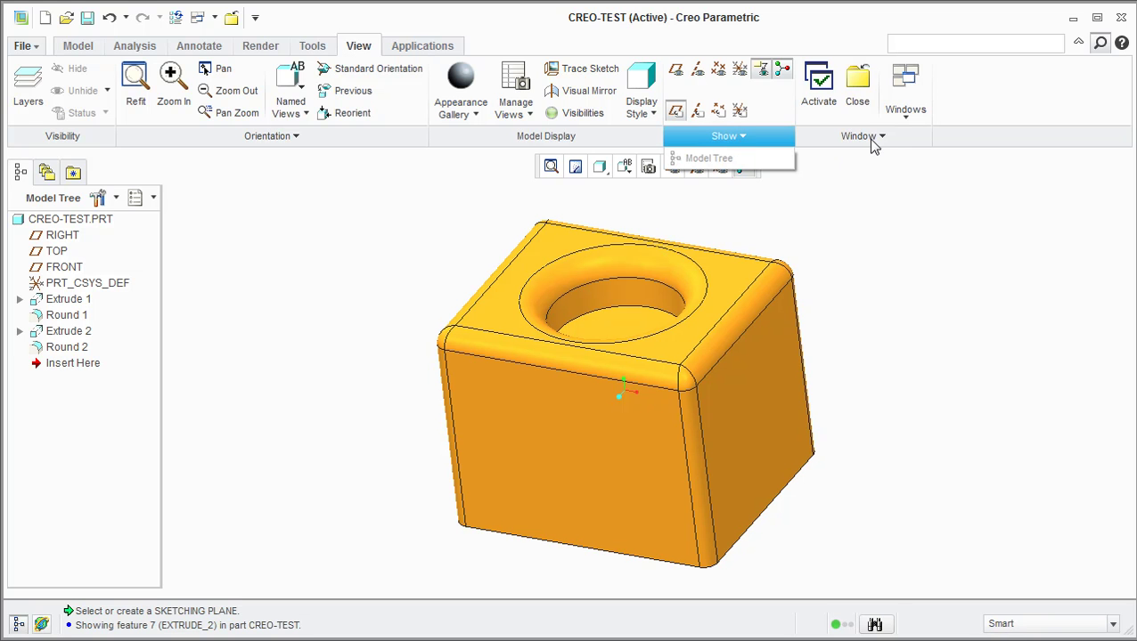
left_click(283, 140)
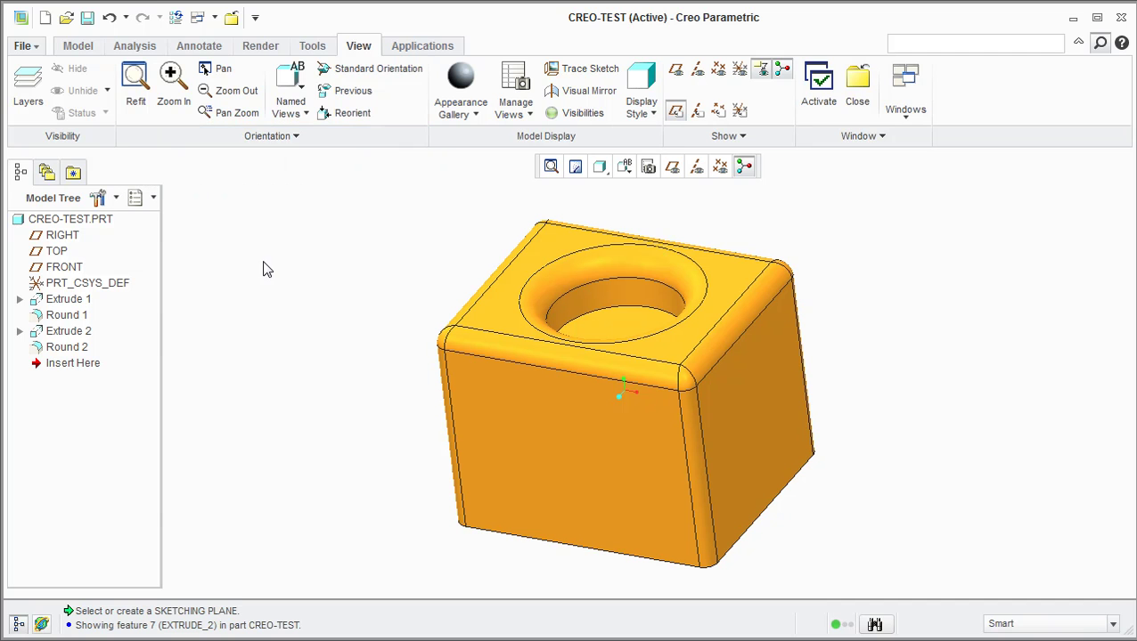
left_click(294, 140)
left_click(88, 45)
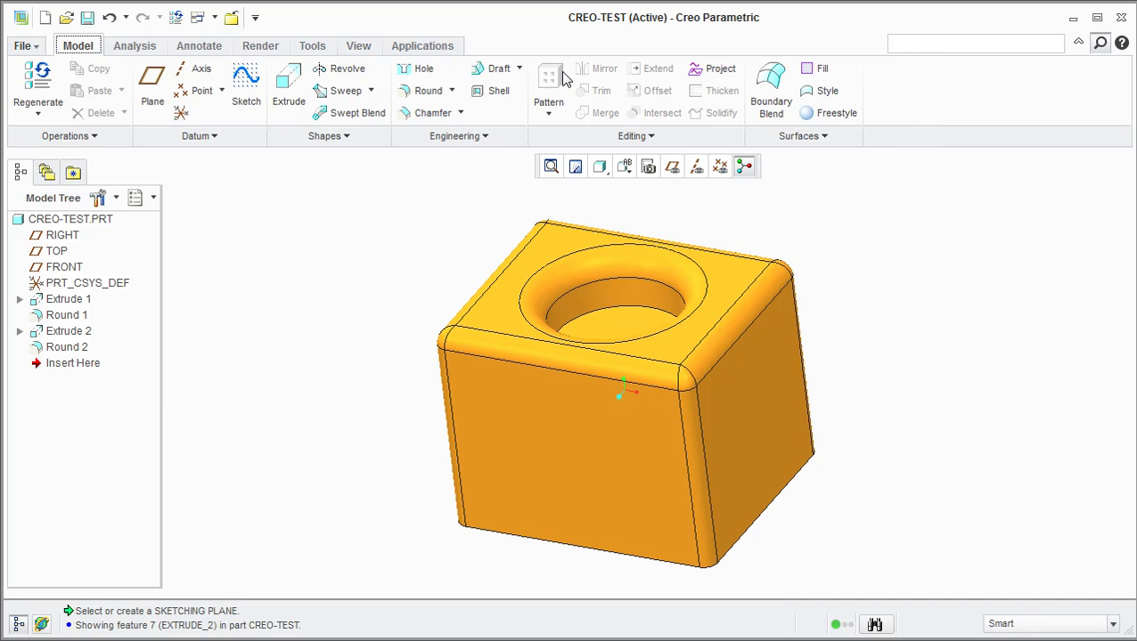
- Search the available commands for "orient", examine the location of Orient Mode, and clear the search
left_click(937, 43)
type("orient")
key("BackSpace")
key("BackSpace")
type("t")
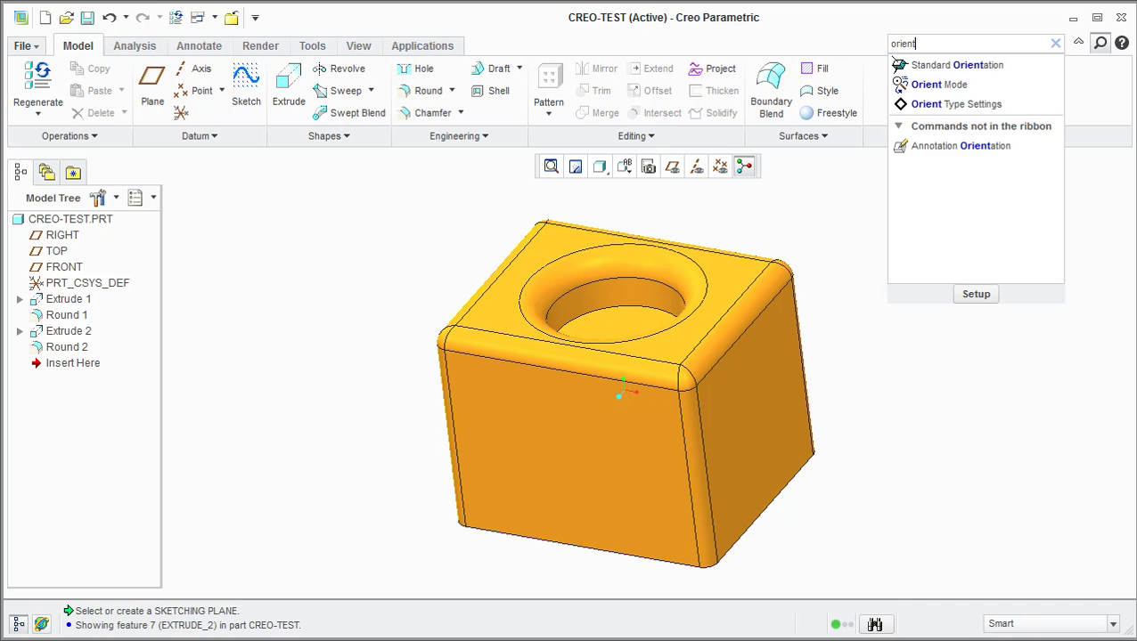
mouse_move(949, 93)
left_click(1056, 43)
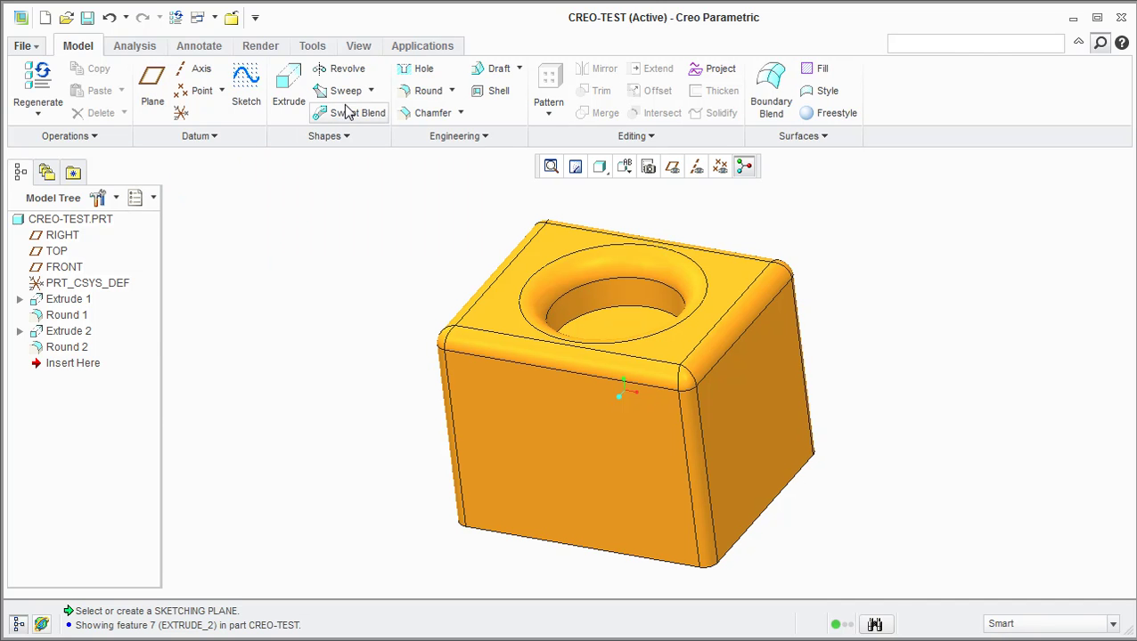
- Edit the Extrude 2 hole directly on the model to a depth of about 34.7 and a diameter of about 57.8
scroll(221, 375, "up", 2)
scroll(280, 331, "down", 2)
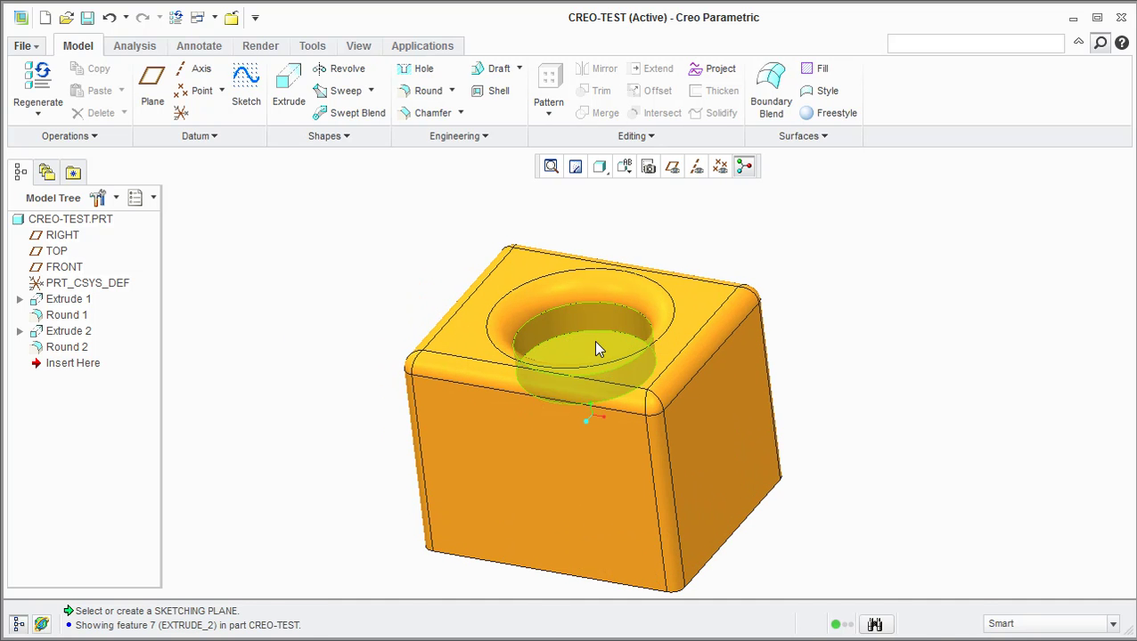
double_click(594, 341)
left_click(594, 336)
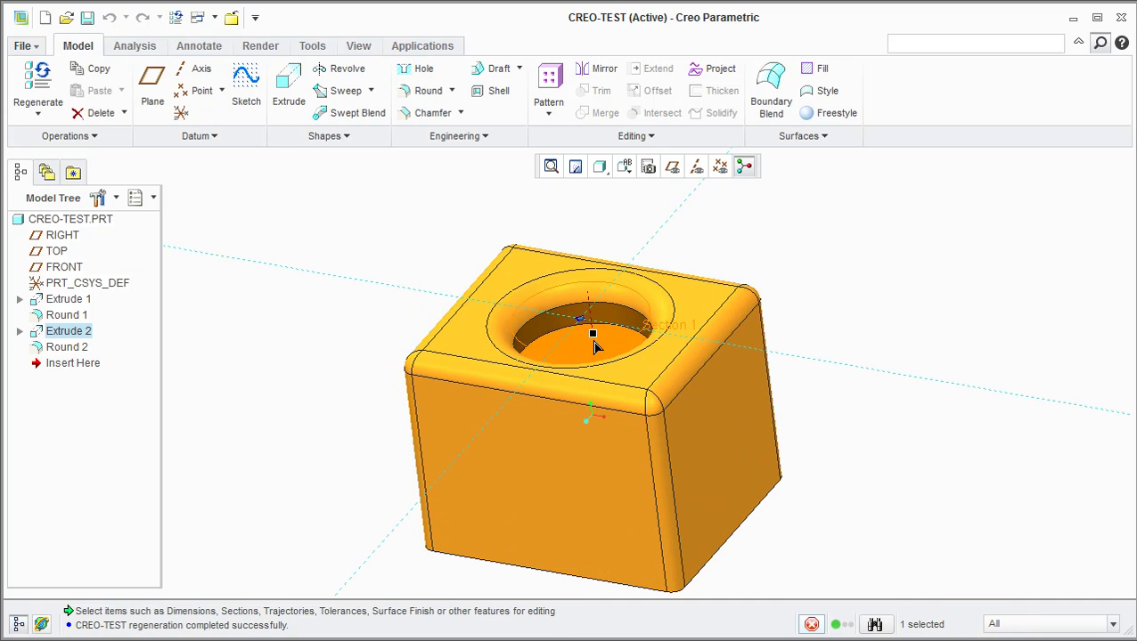
mouse_move(592, 339)
left_mouse_down()
mouse_move(595, 366)
mouse_move(594, 356)
left_mouse_up()
left_click_drag(607, 314, 604, 322)
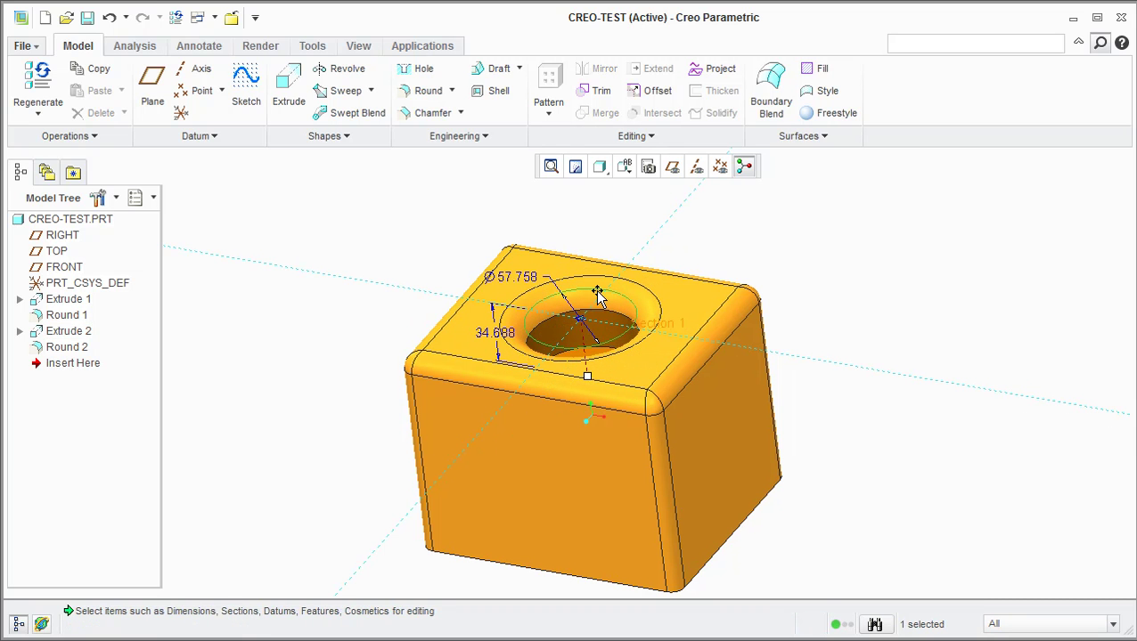
- Reduce the Round 2 radii to about 3.3 at the hole's rim and about 8 along the block's upper outer edges
left_click(588, 286)
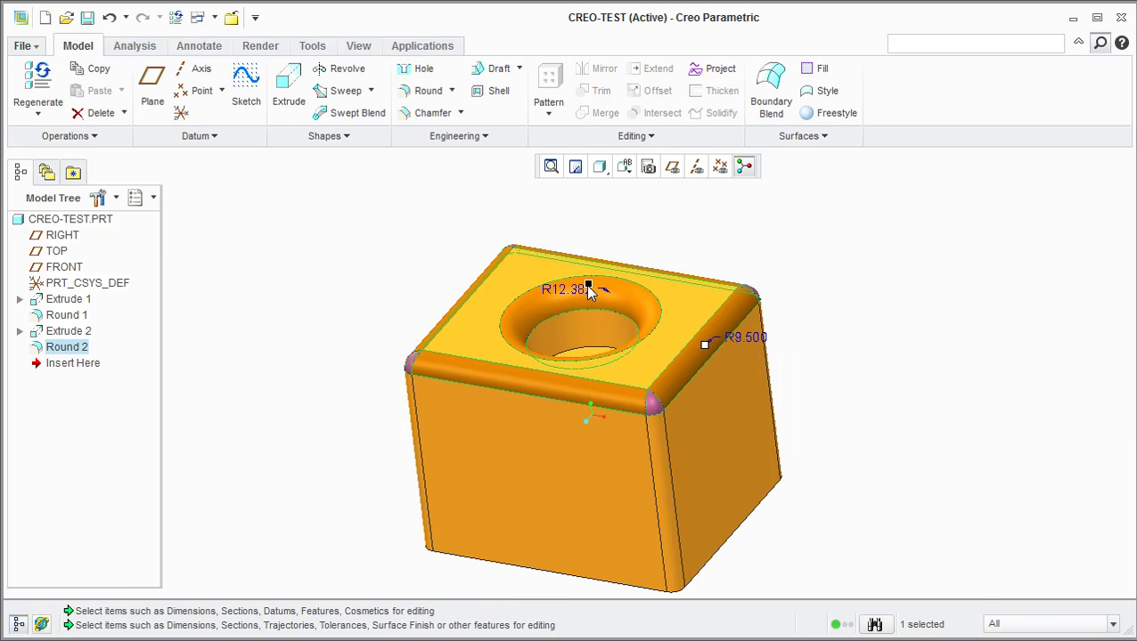
left_click_drag(589, 286, 586, 287)
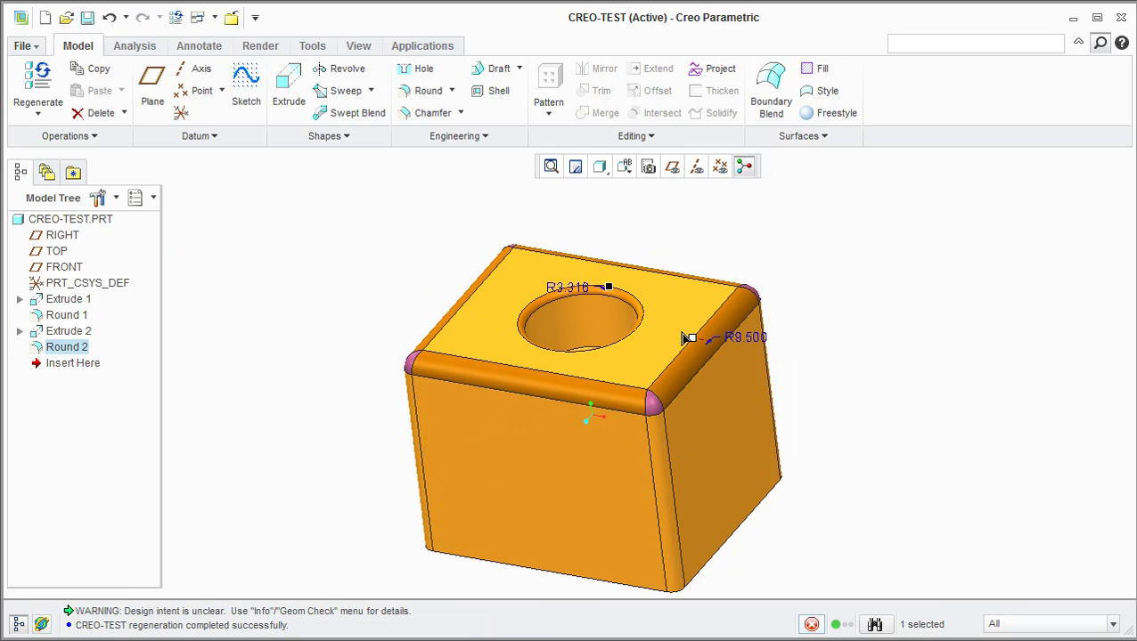
mouse_move(703, 345)
left_mouse_down()
mouse_move(691, 361)
mouse_move(688, 351)
mouse_move(701, 374)
mouse_move(696, 361)
left_mouse_up()
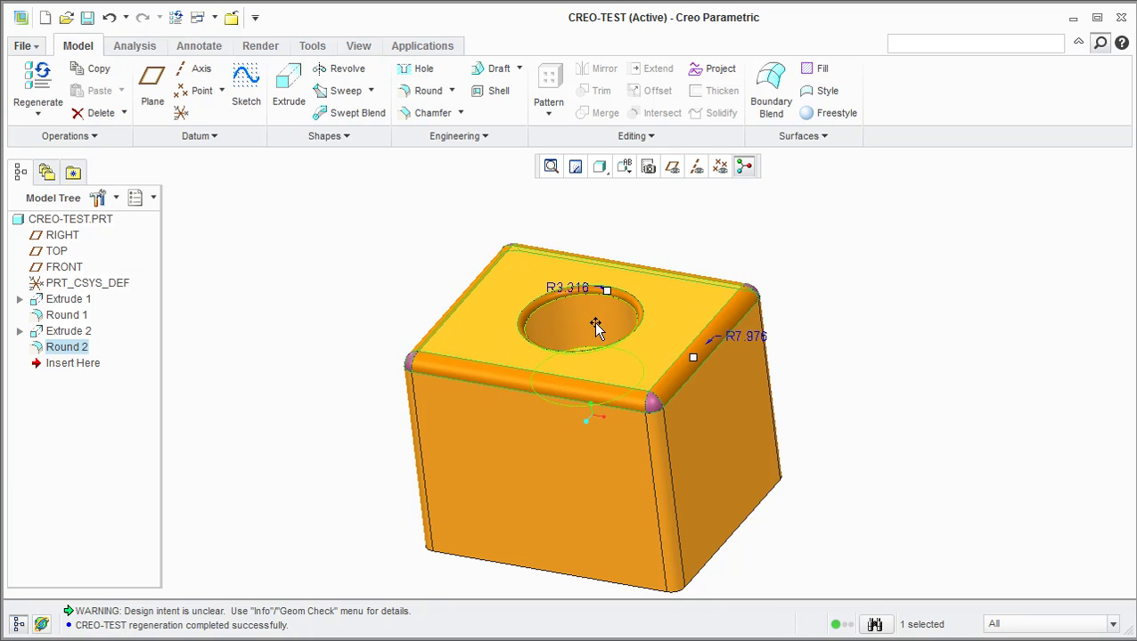
left_click(746, 240)
- Enlarge the Extrude 2 hole directly on the model to a diameter of about 86.2
mouse_move(802, 243)
middle_mouse_down()
mouse_move(806, 268)
mouse_move(799, 256)
middle_mouse_up()
double_click(595, 320)
left_click_drag(603, 319, 602, 274)
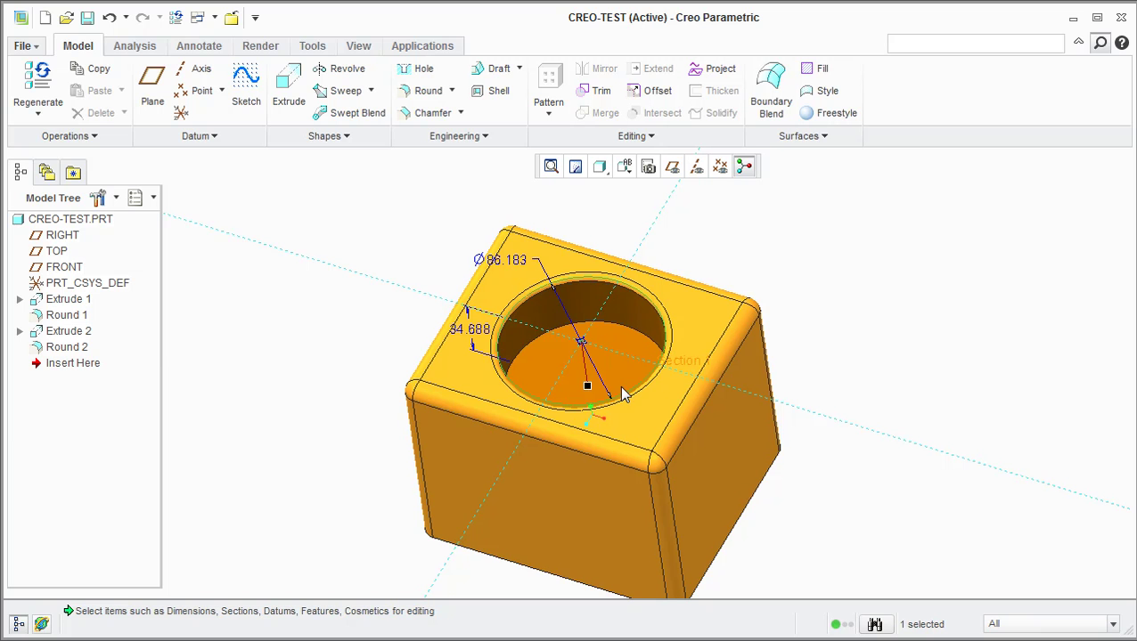
- Lower the height of the Extrude 1 block to about 82.8 directly on the model
double_click(649, 426)
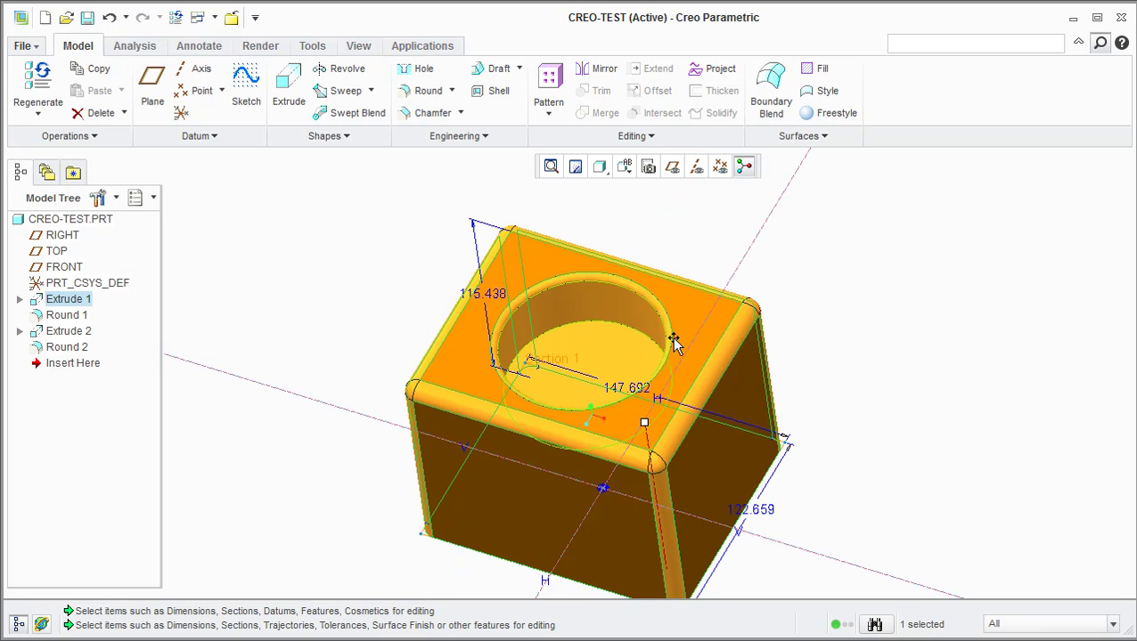
left_click_drag(656, 435, 652, 464)
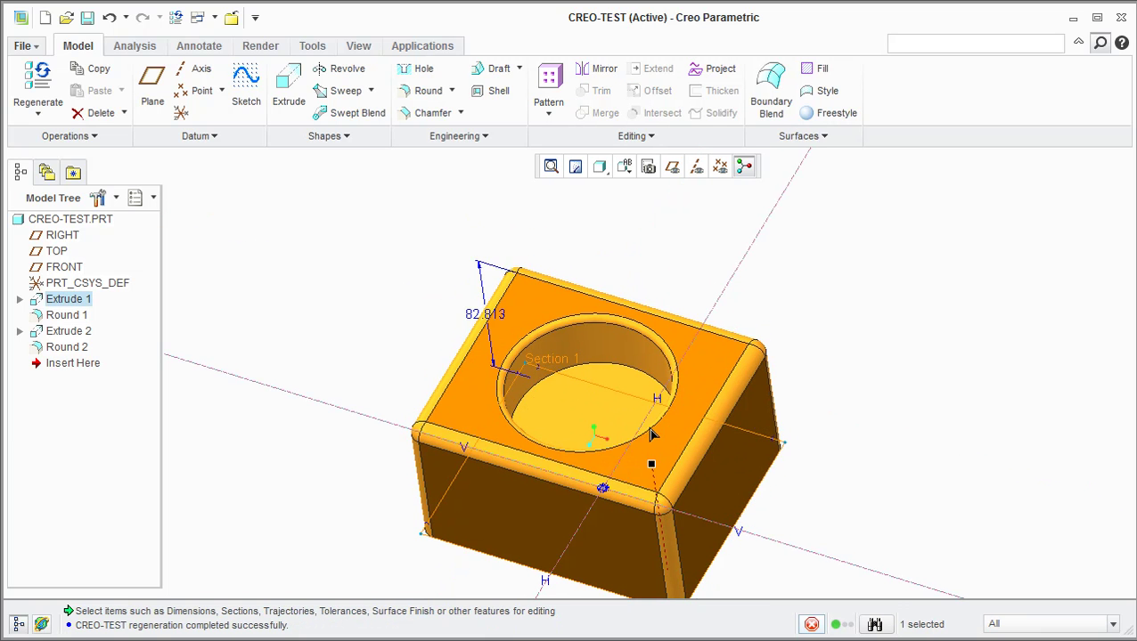
- Increase the Round 2 radius at the hole's rim directly on the model and deselect the feature
double_click(617, 326)
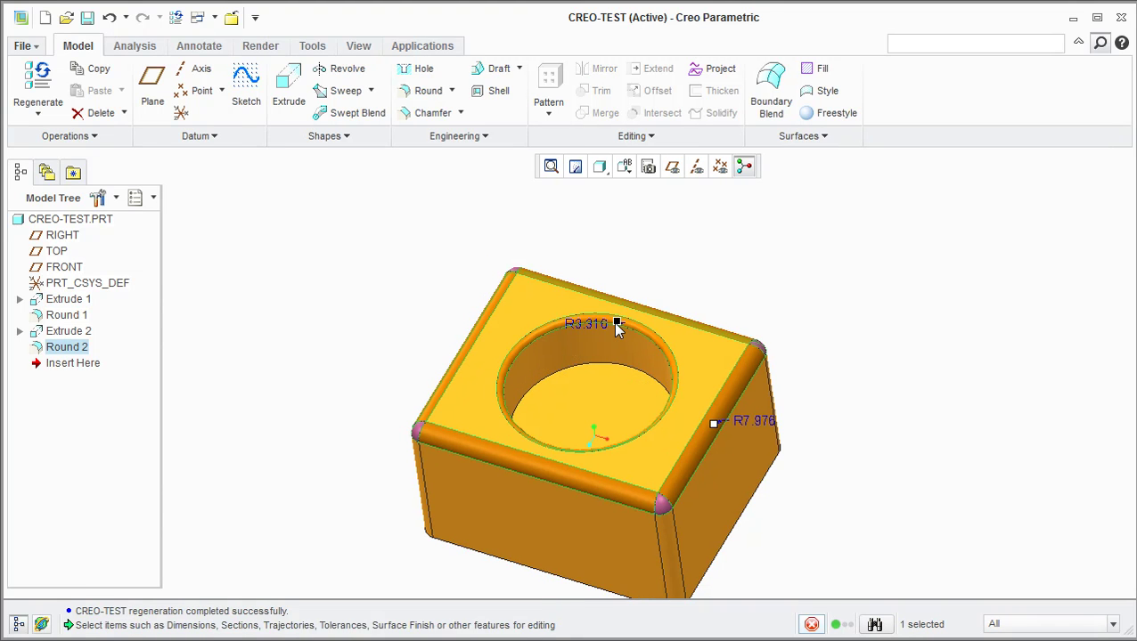
left_click_drag(616, 327, 612, 360)
double_click(607, 349)
left_click(845, 353)
middle_click_drag(847, 357, 691, 251)
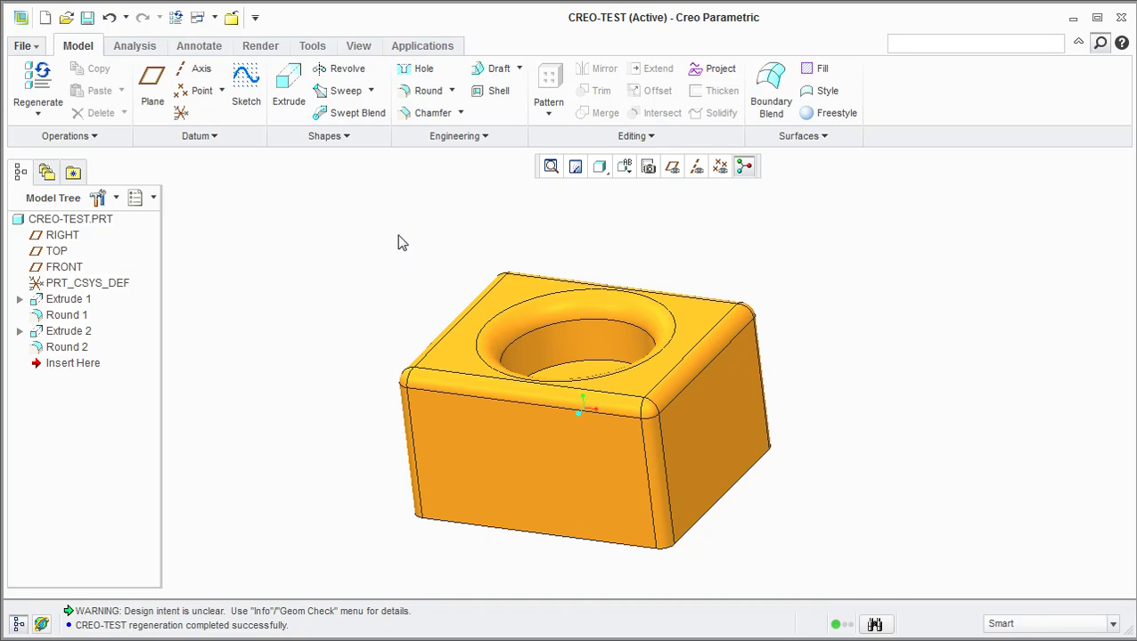
middle_click_drag(425, 225, 427, 220)
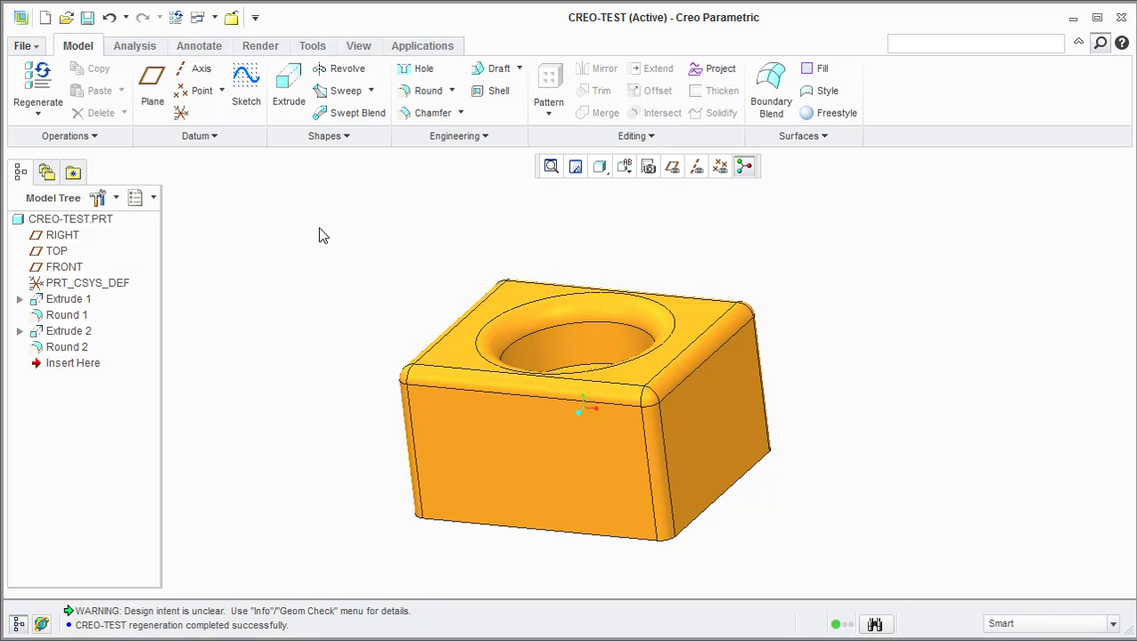
mouse_move(391, 284)
middle_mouse_down()
mouse_move(391, 210)
mouse_move(399, 285)
middle_mouse_up()
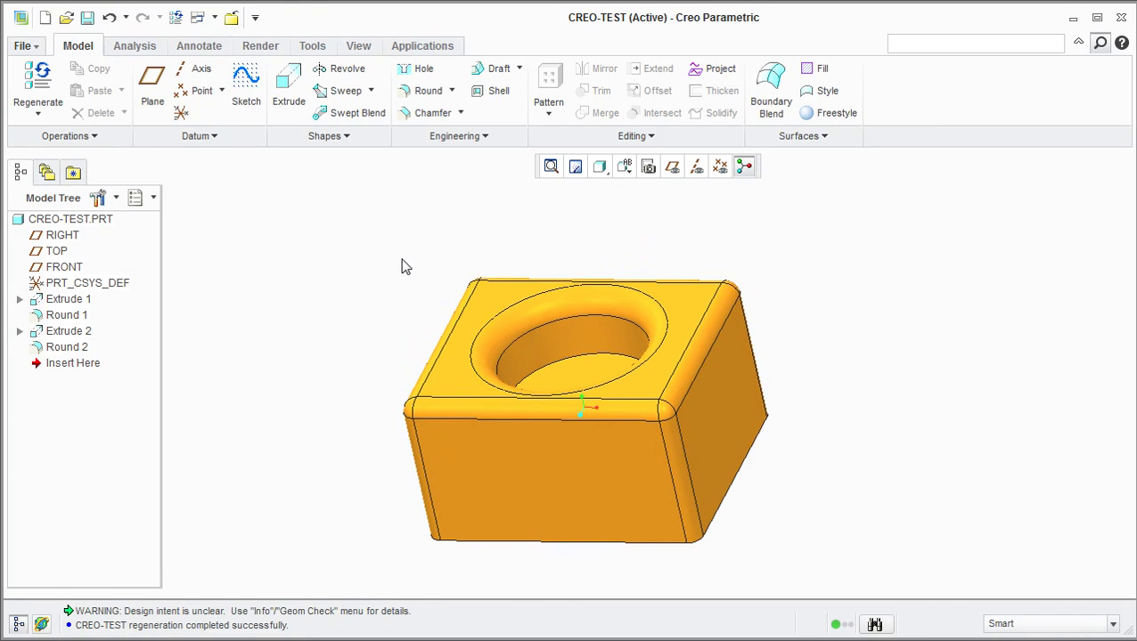
- Review the graphics toolbar's command list and the ribbon customization options, closing both without making changes
right_click(704, 168)
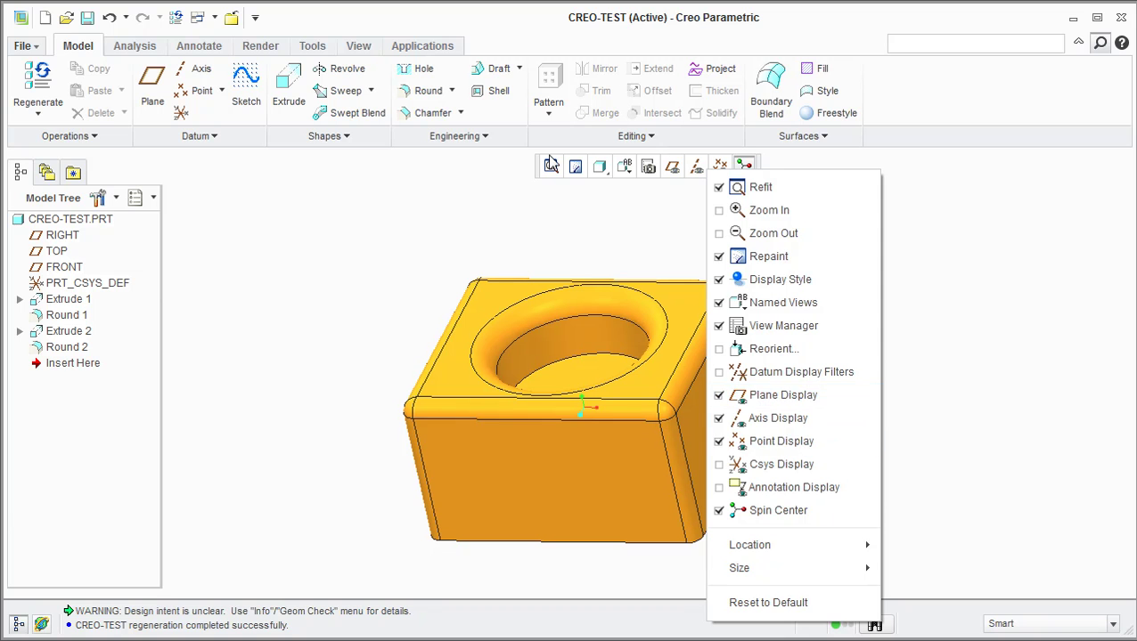
left_click(474, 221)
right_click(881, 81)
left_click(944, 145)
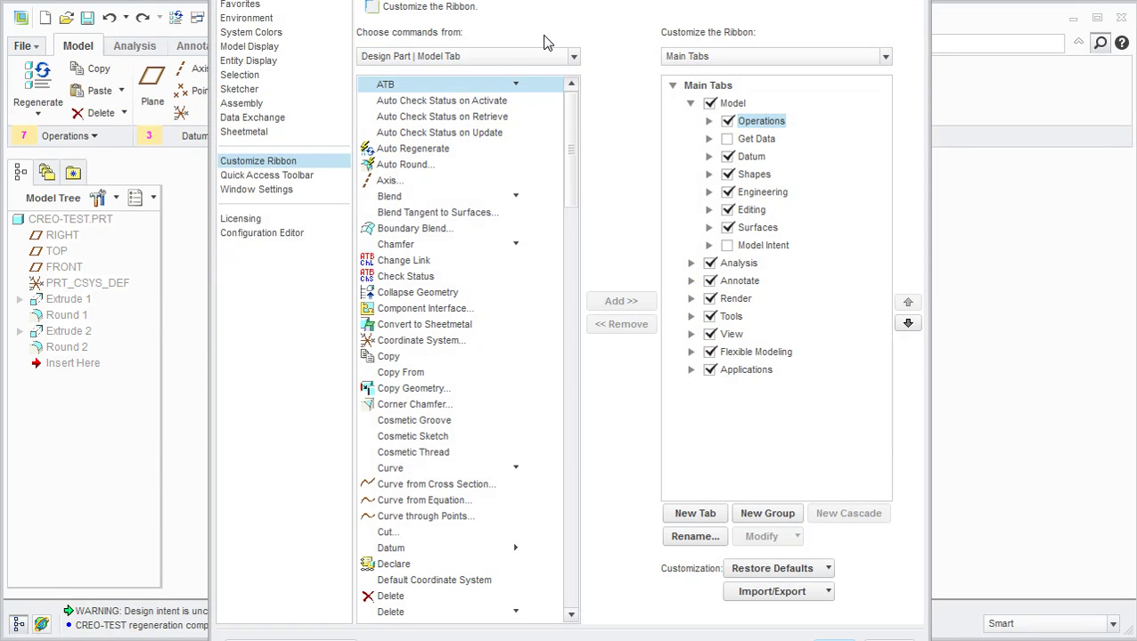
left_click_drag(567, 0, 504, 61)
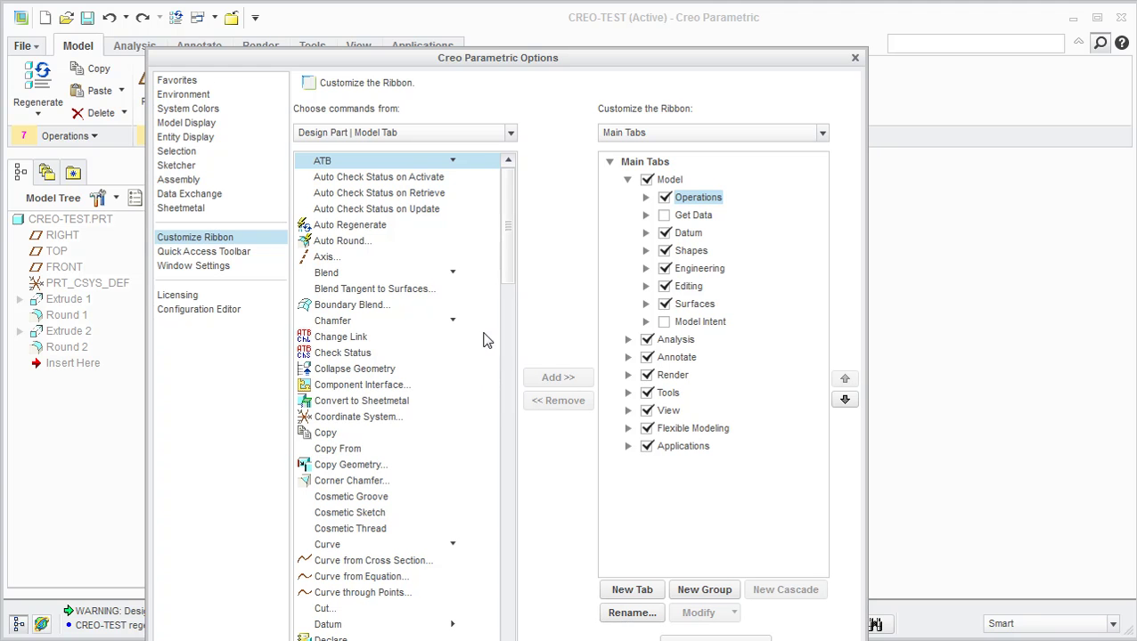
scroll(506, 281, "down", 1)
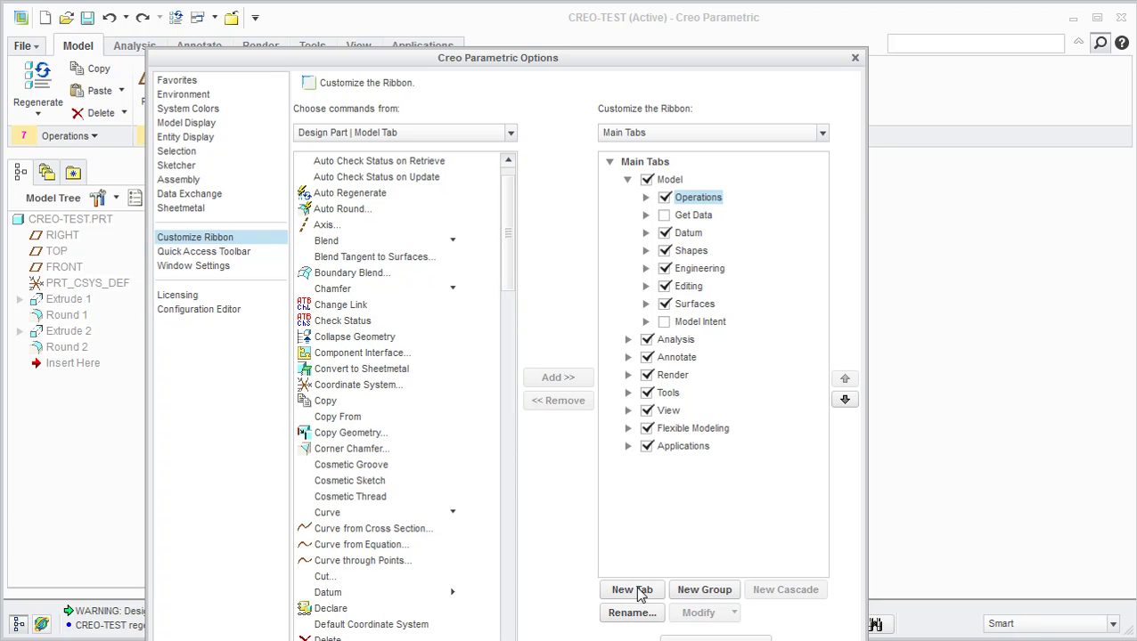
left_click_drag(674, 62, 636, 0)
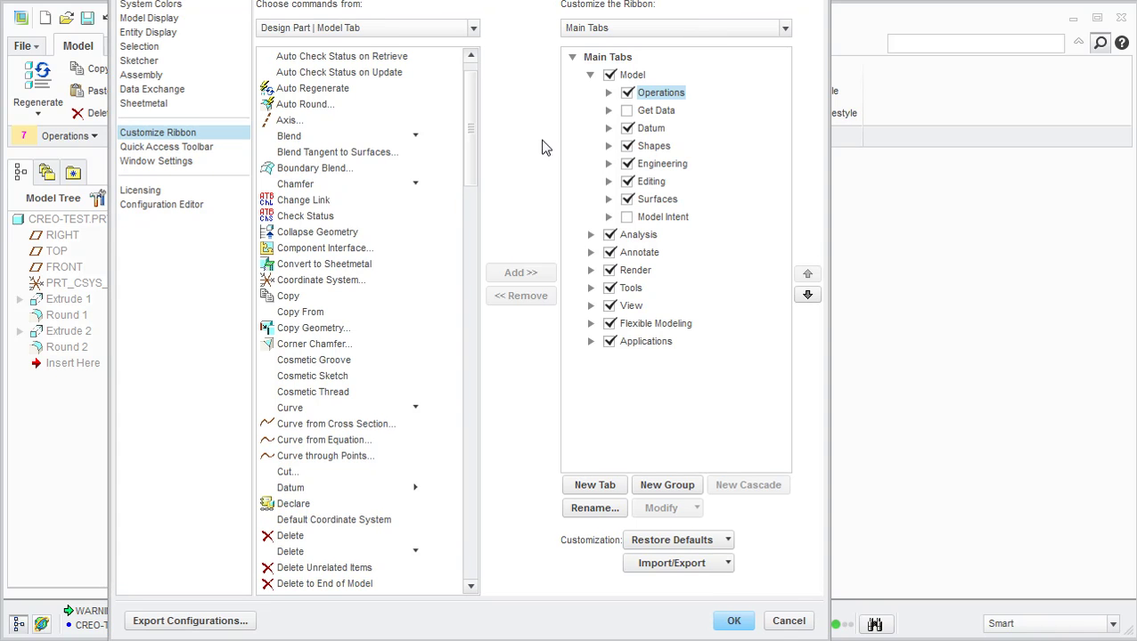
left_click(780, 625)
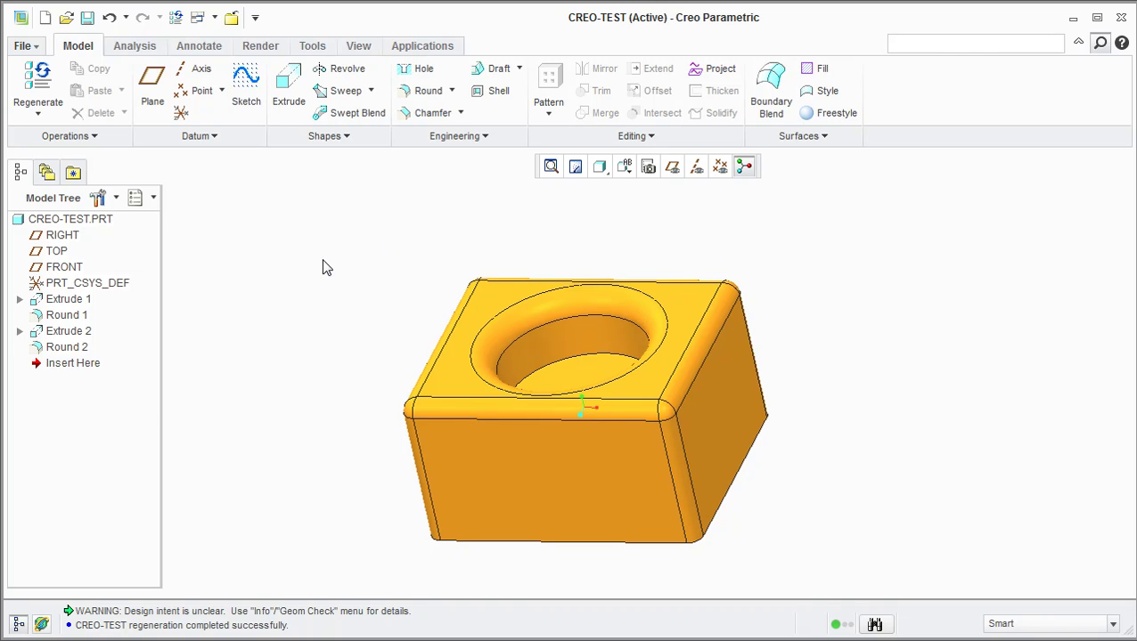
- Start an Extrude on the block's side face and sketch a circle about 26.9 in diameter, centred about 43.5 above the base
left_click(290, 91)
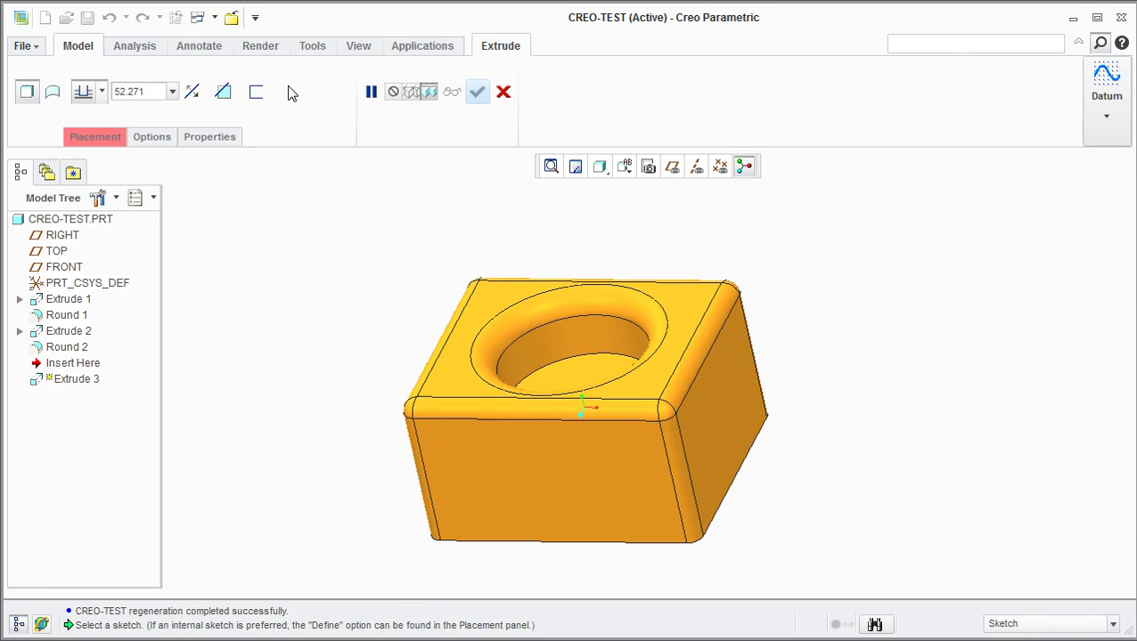
left_click(723, 414)
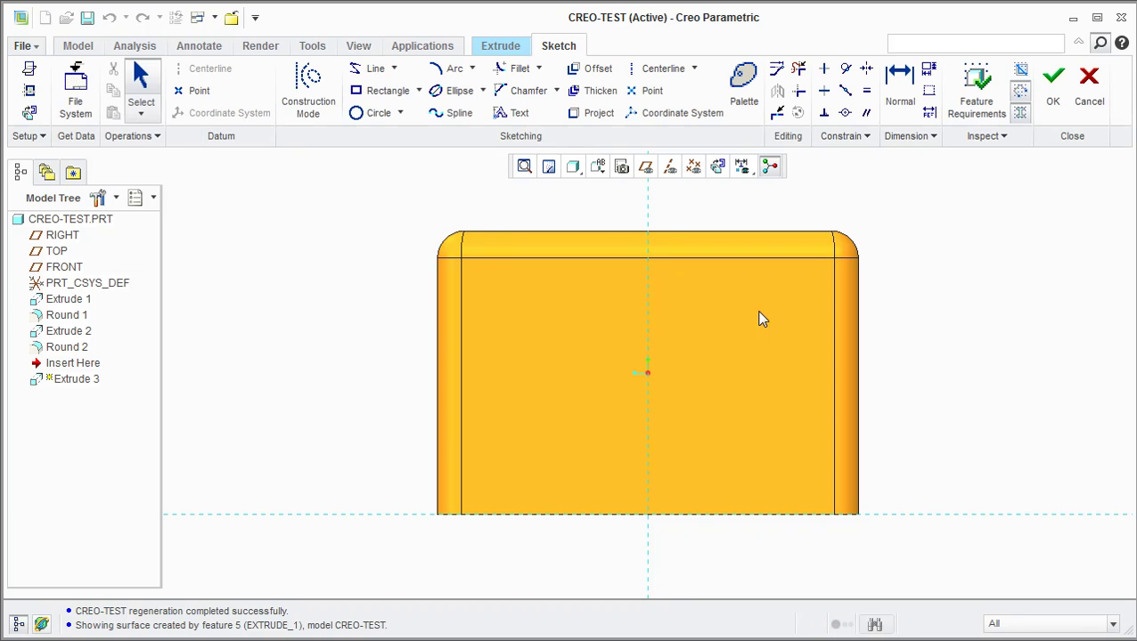
left_click(359, 114)
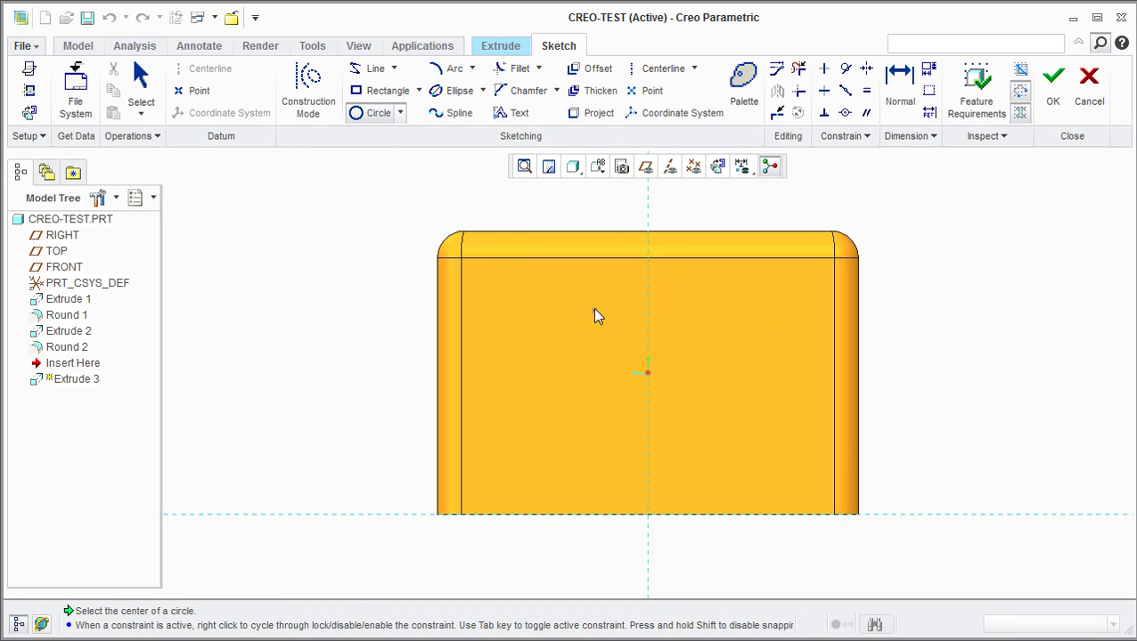
left_click(574, 365)
left_click(614, 398)
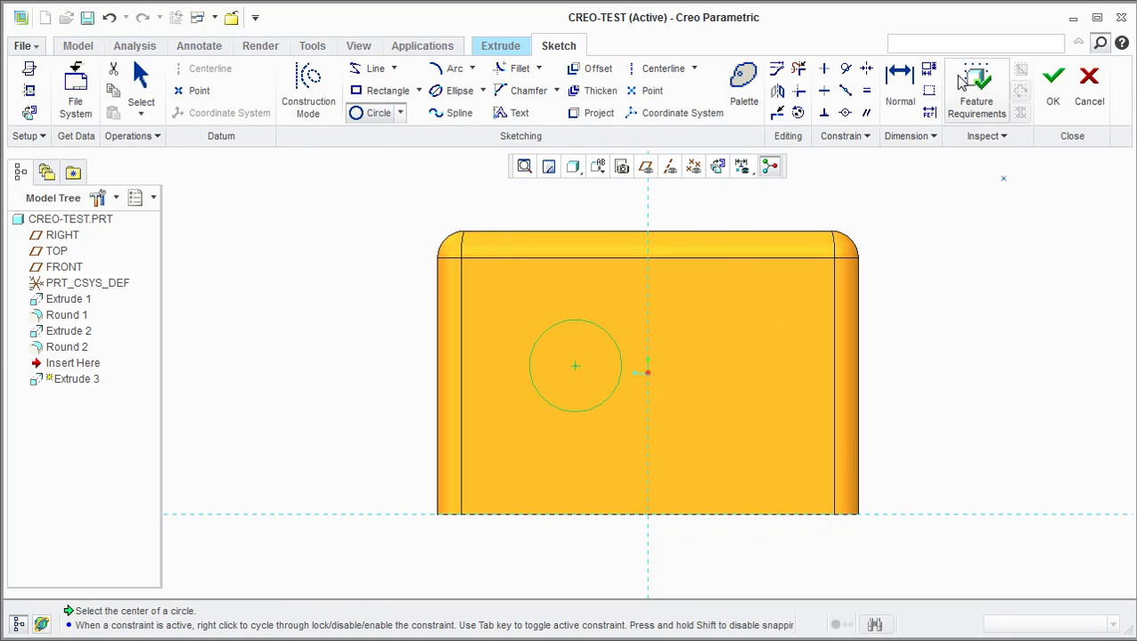
left_click(900, 85)
middle_click_drag(873, 249, 941, 246)
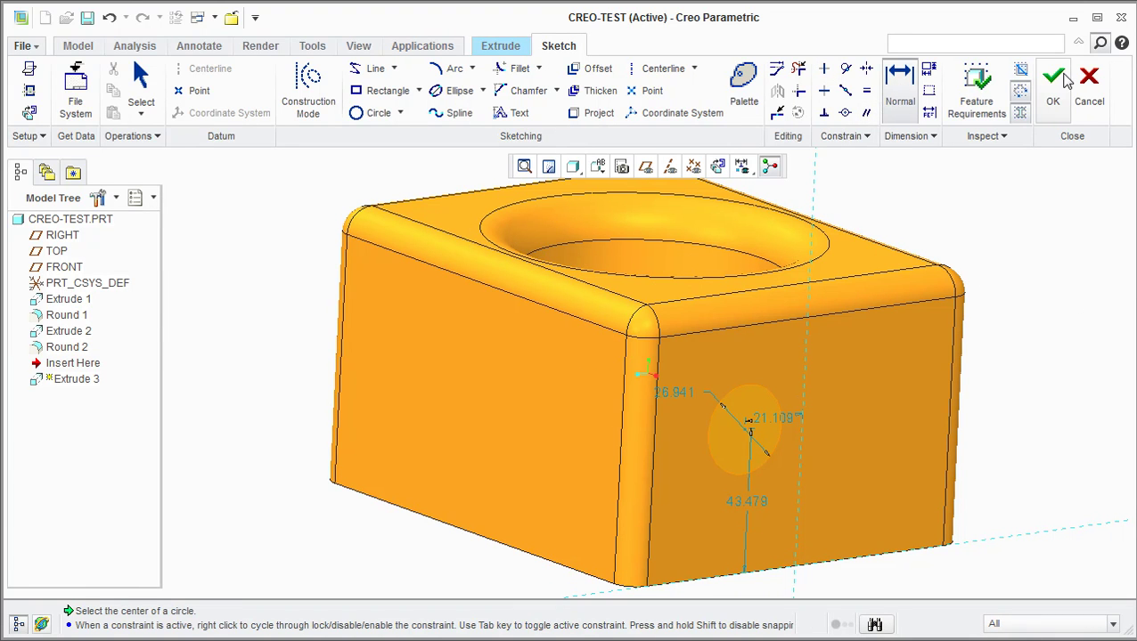
left_click(1064, 80)
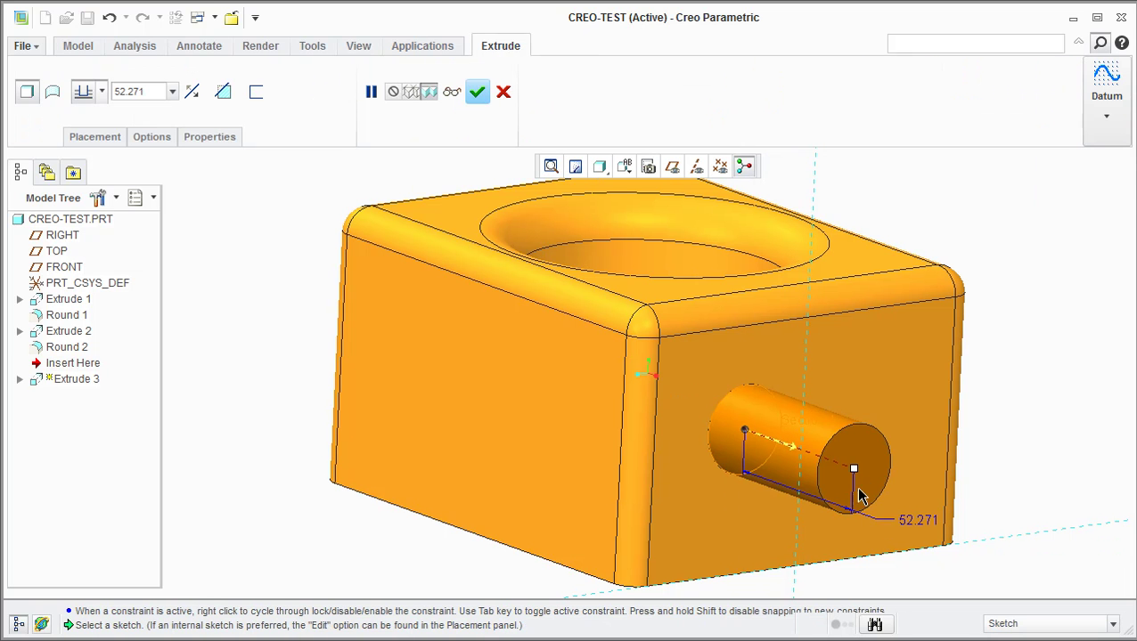
- Shorten the cylinder's extrusion depth to about 23 outward from the side face, complete the feature and deselect it
left_click_drag(856, 468, 792, 445)
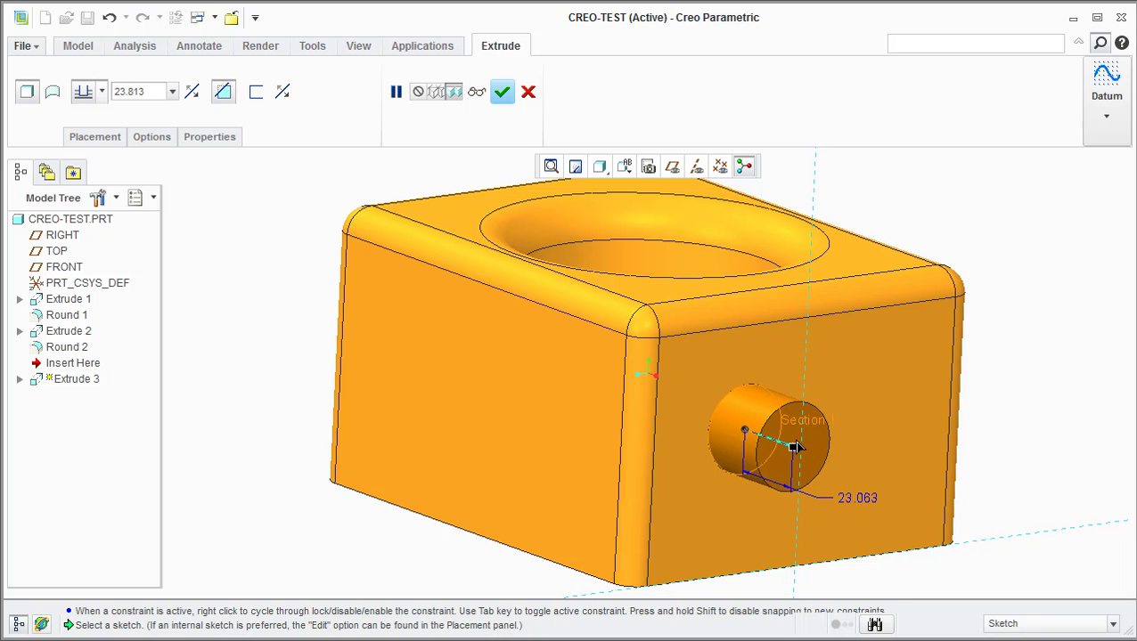
left_click(502, 92)
mouse_move(282, 424)
middle_mouse_down()
mouse_move(310, 406)
mouse_move(296, 423)
middle_mouse_up()
scroll(292, 418, "up", 2)
left_click(305, 268)
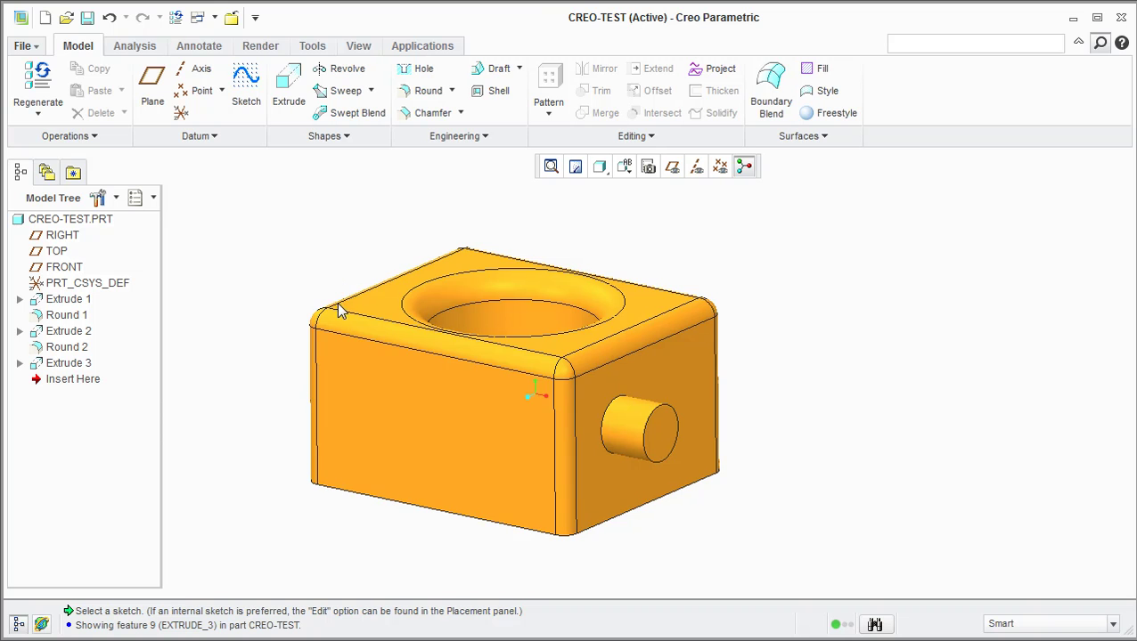
mouse_move(341, 281)
middle_mouse_down()
mouse_move(329, 287)
mouse_move(338, 266)
mouse_move(346, 301)
middle_mouse_up()
scroll(294, 347, "down", 1)
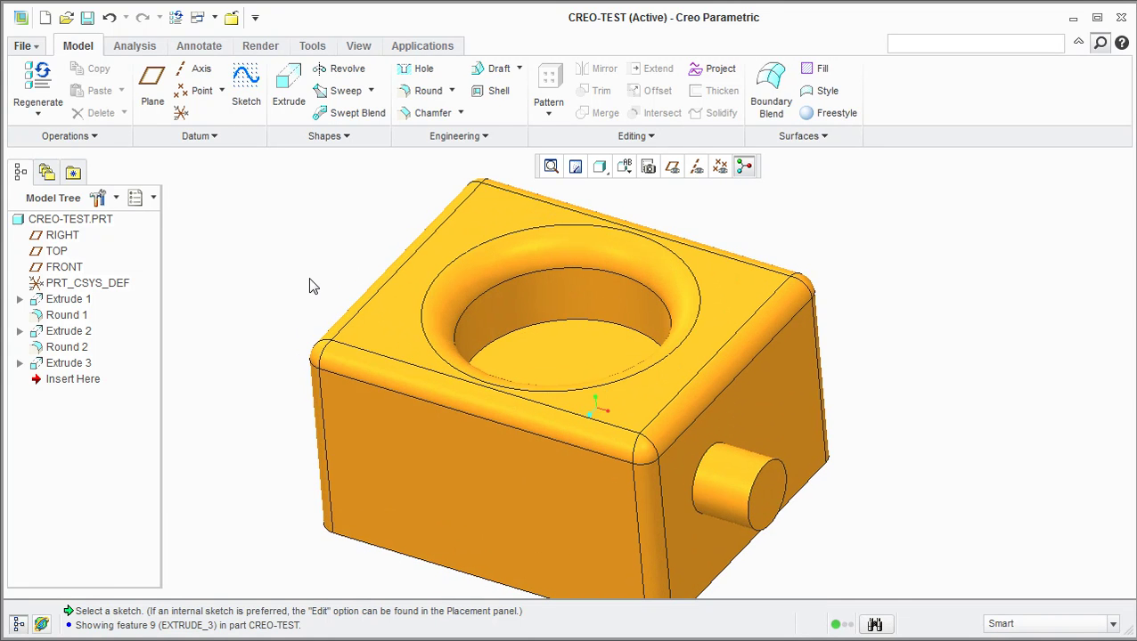
scroll(313, 287, "down", 1)
scroll(314, 285, "up", 1)
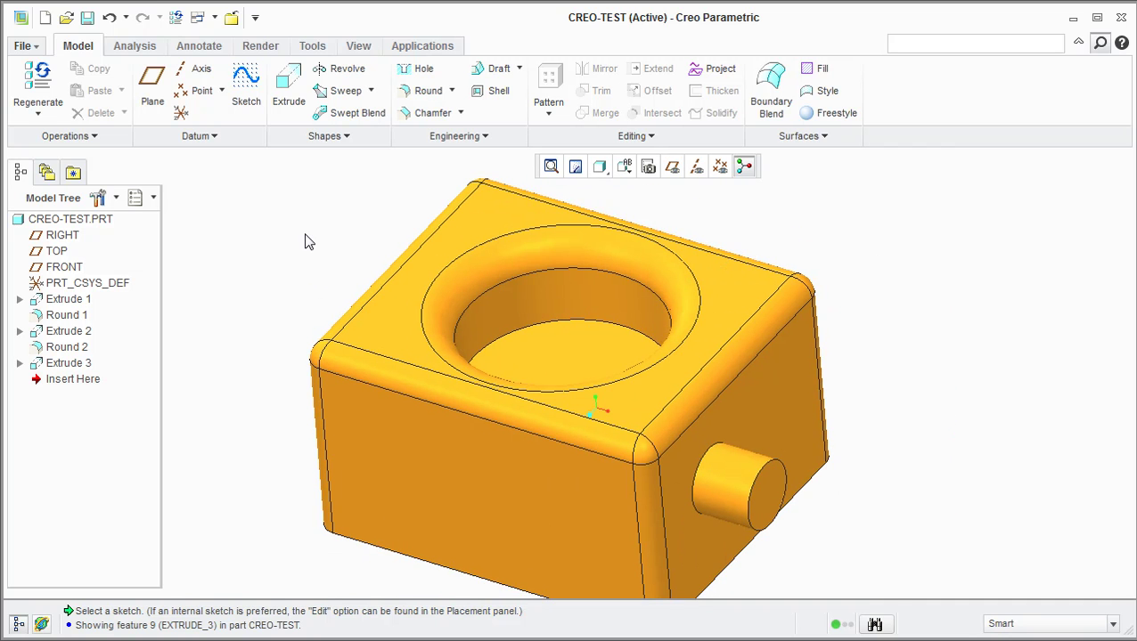